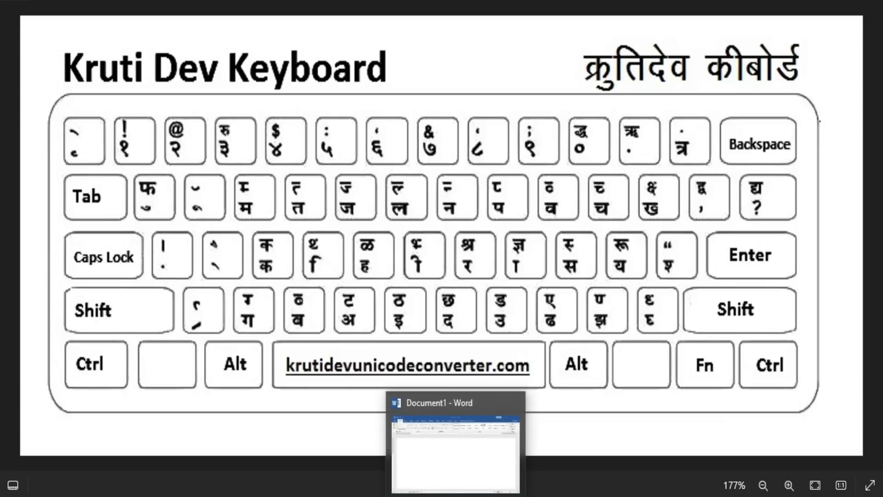
# Switch from the keyboard chart image to the blank document in Word.
pyautogui.click(455, 495)
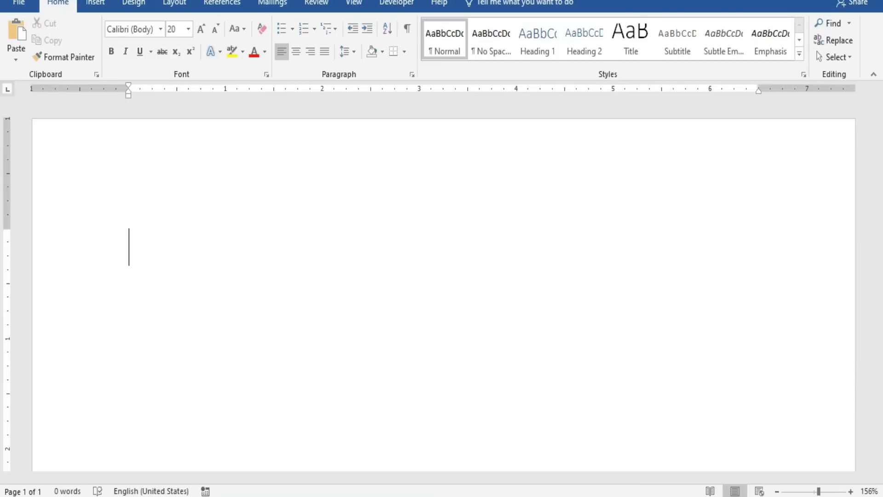
pyautogui.click(690, 496)
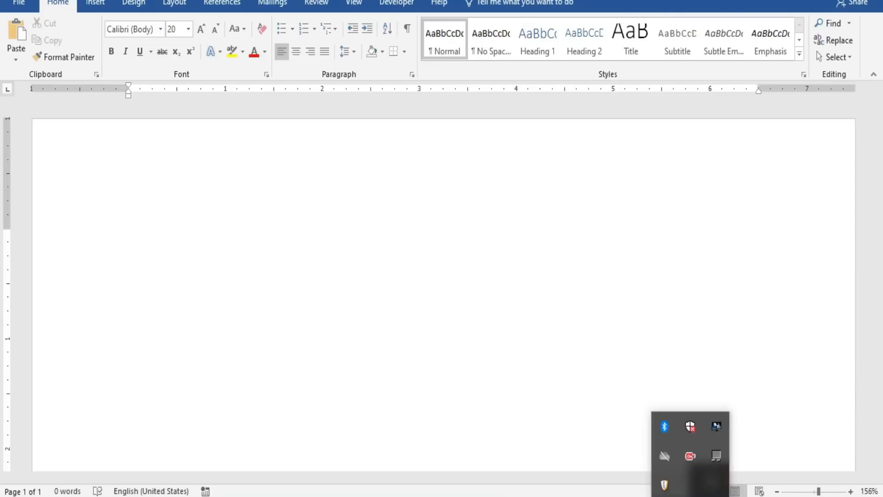
pyautogui.click(257, 406)
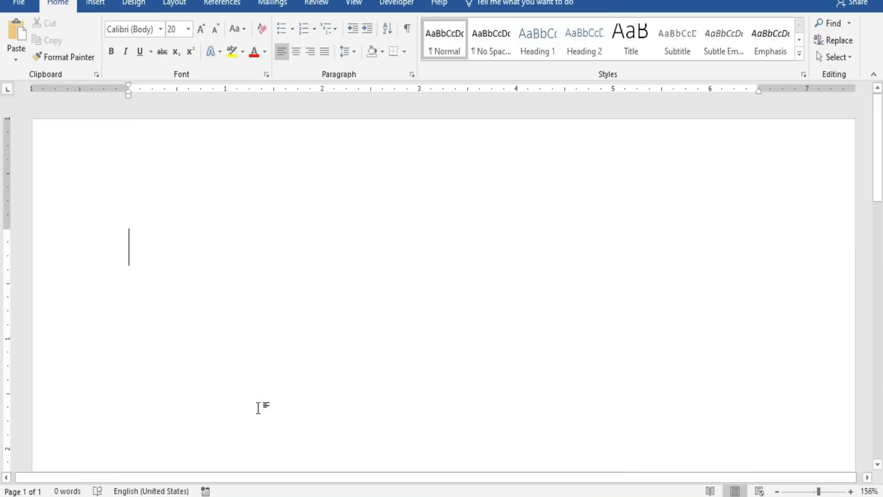
# Try entering the word सगळ्या in Mangal with the Devanagari input language, and delete it.
pyautogui.hotkey('alt', 'shift')
pyautogui.hotkey('alt', 'shift')
pyautogui.write('सग')
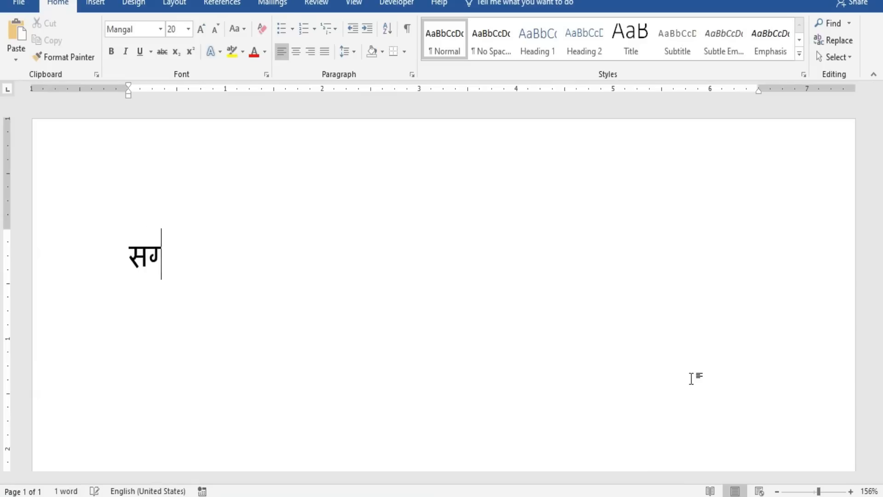
pyautogui.write('ळ')
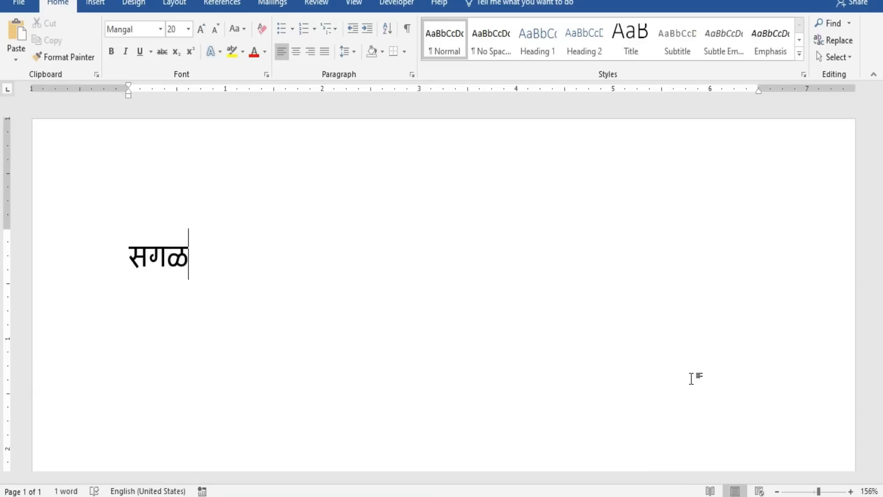
pyautogui.write('्या')
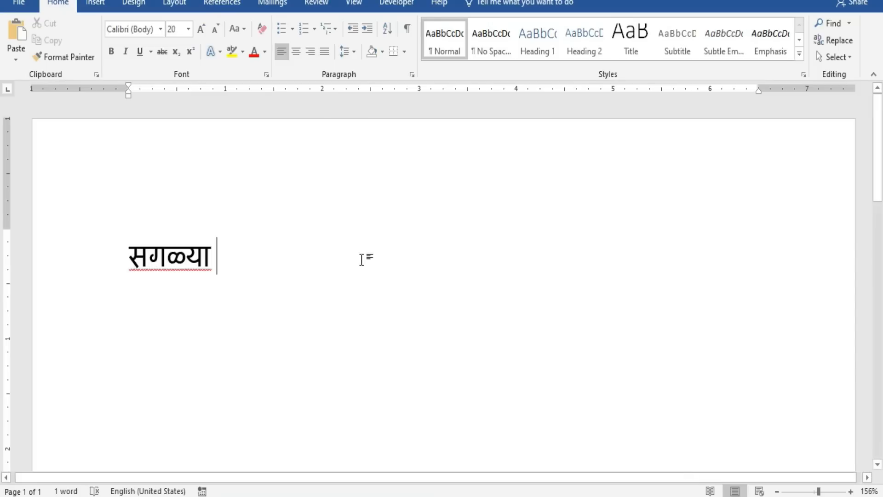
pyautogui.moveTo(206, 260); pyautogui.dragTo(128, 259)
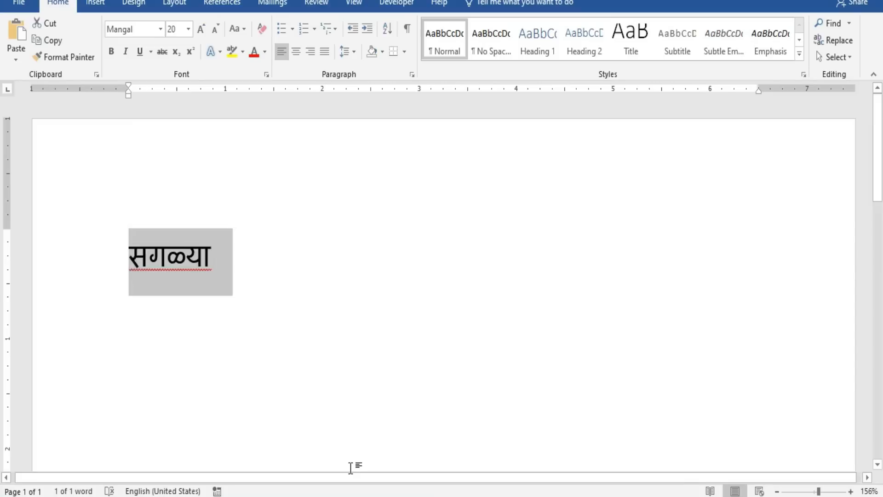
pyautogui.press('BackSpace')
# Set the font of the empty first line to Kruti Dev 055 and its size to 48.
pyautogui.click(160, 29)
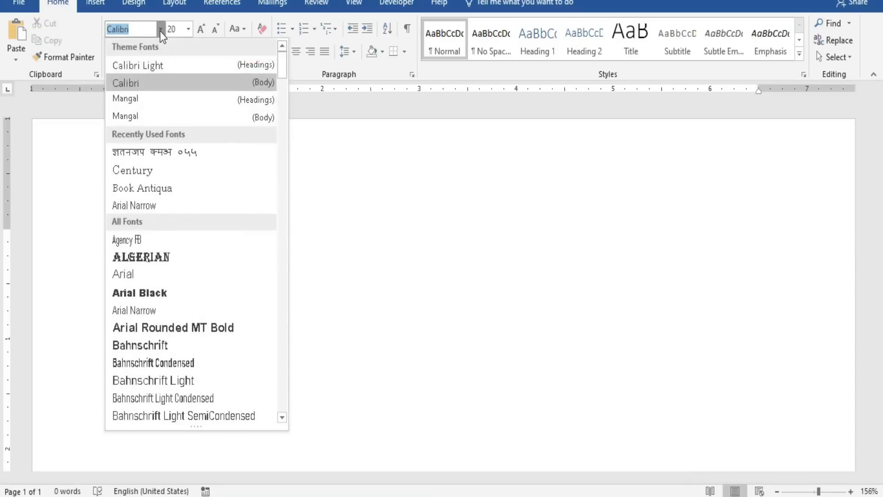
pyautogui.click(162, 153)
pyautogui.click(204, 33)
pyautogui.click(203, 33)
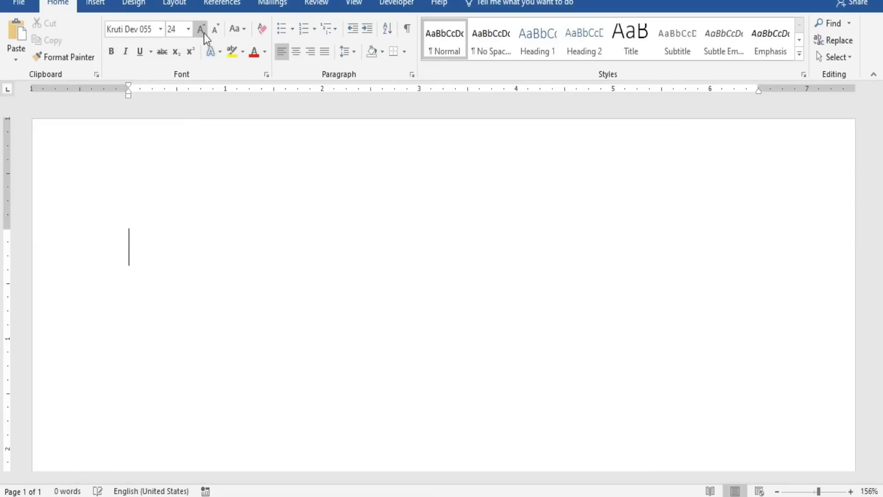
pyautogui.click(203, 34)
pyautogui.click(203, 34)
pyautogui.click(203, 34)
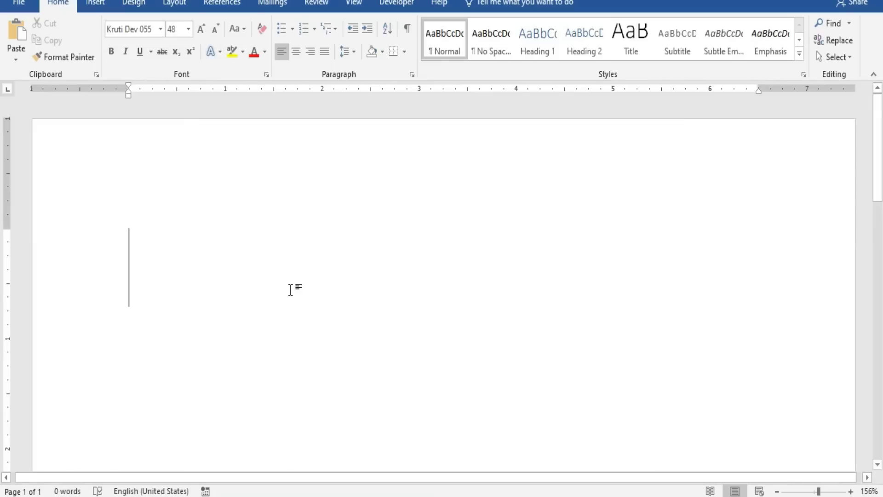
# Enter the word सगळ्या on the first line, with a halant mark under ळ before या.
pyautogui.write('lx')
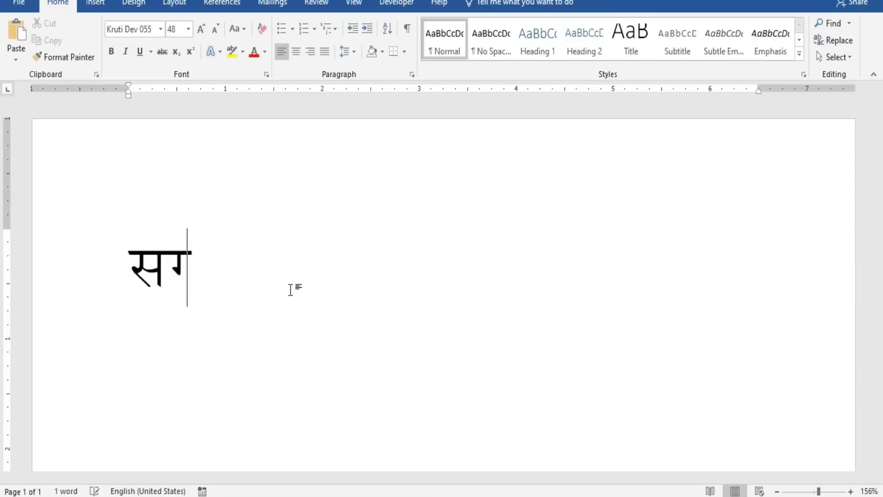
pyautogui.write('G')
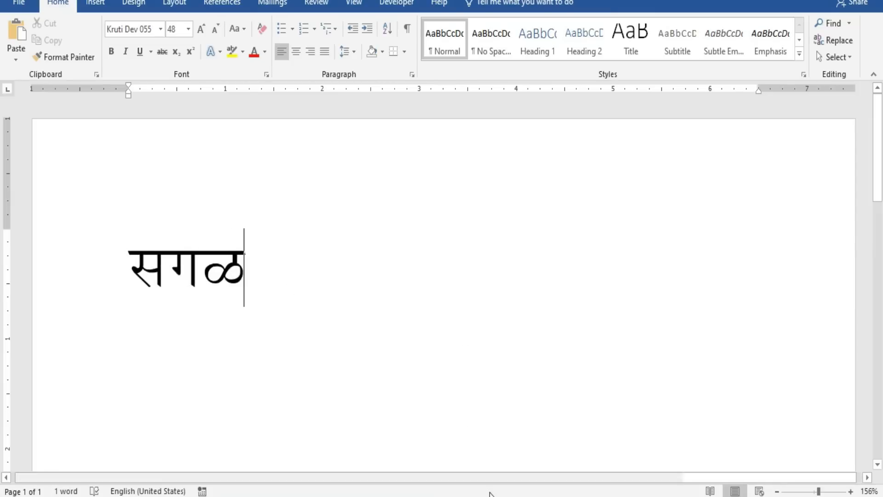
pyautogui.click(491, 496)
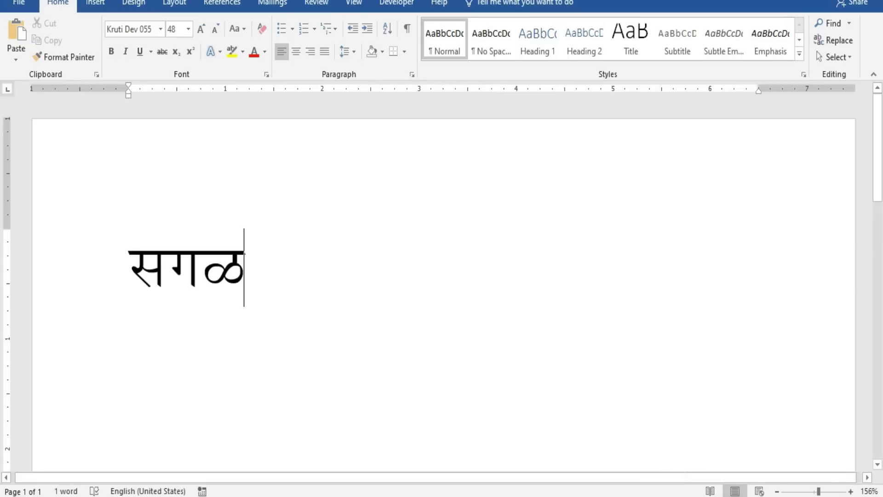
pyautogui.write('~')
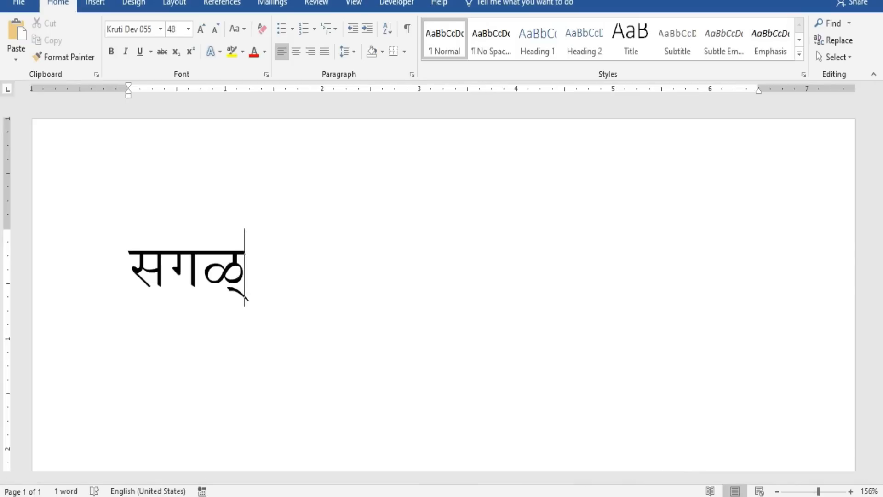
pyautogui.write(';k')
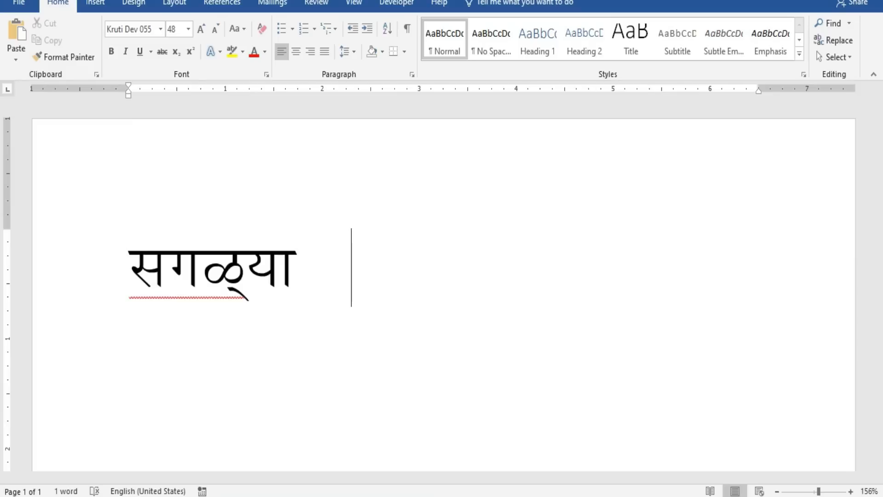
# Add the word सगळया, without the halant mark, as a second word on the same line.
pyautogui.write('l')
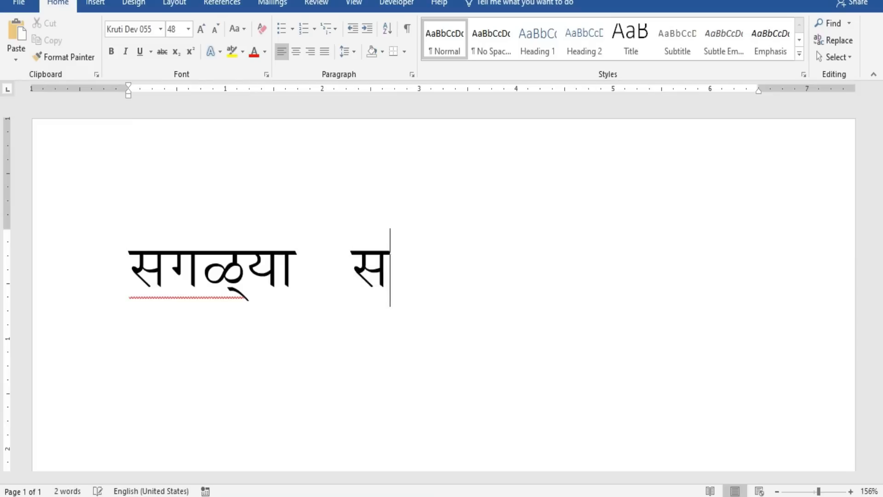
pyautogui.write('x')
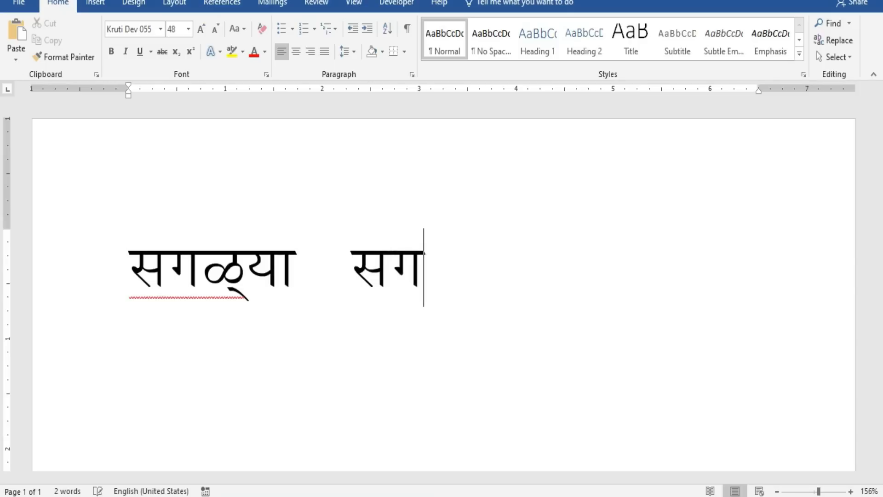
pyautogui.write('G')
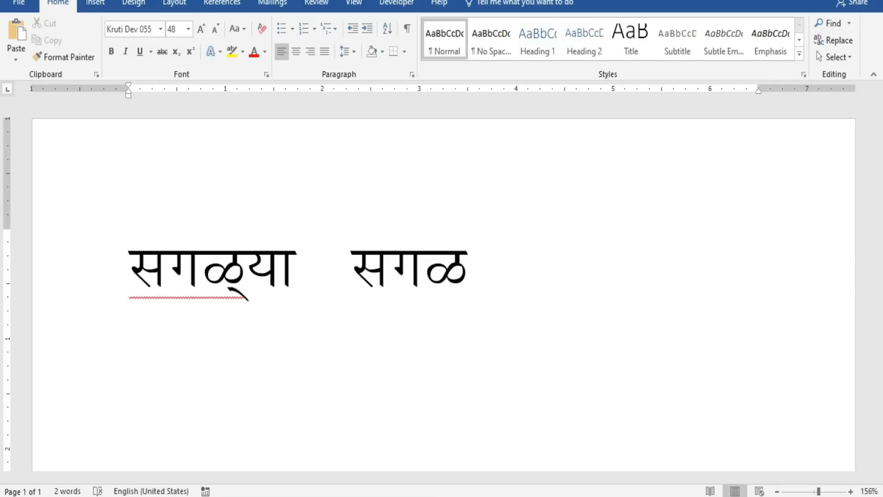
pyautogui.write(';')
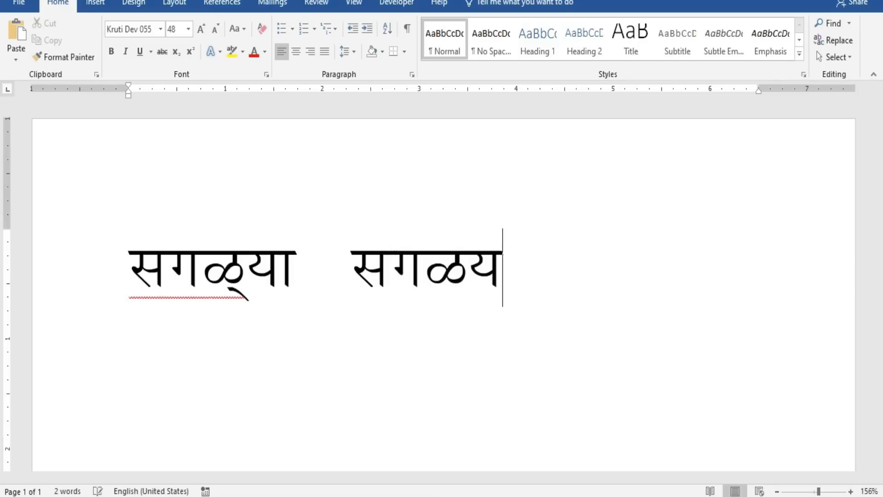
pyautogui.write('k')
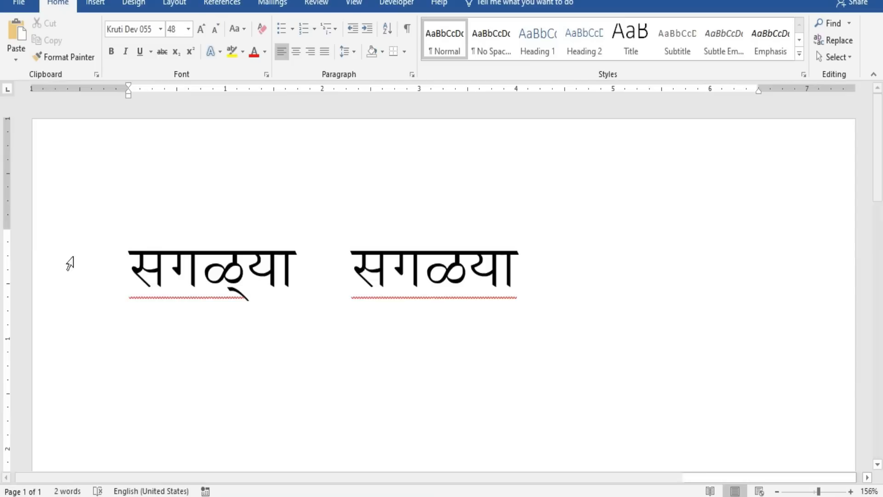
# Look through the full symbol list for insertable characters, and return to the text formatting commands.
pyautogui.click(93, 5)
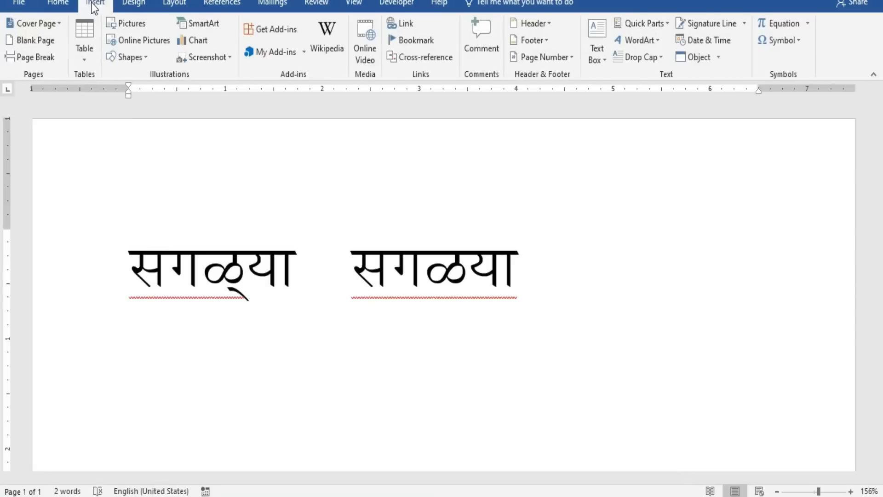
pyautogui.click(791, 36)
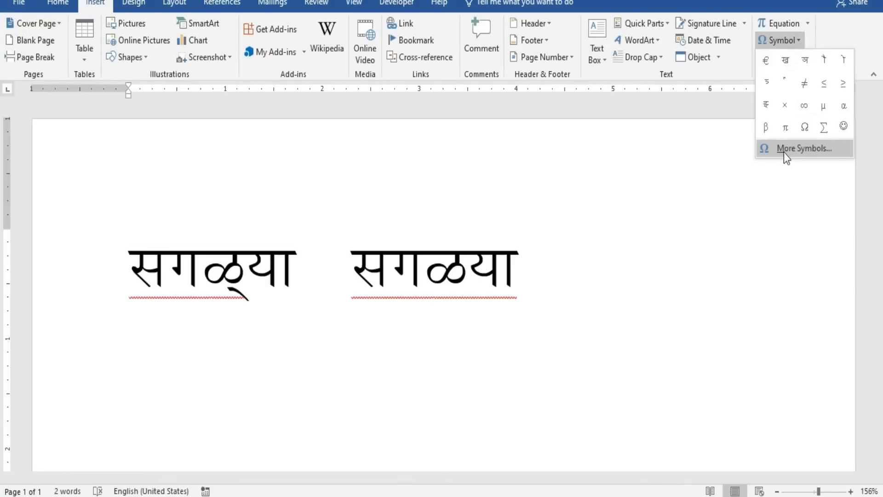
pyautogui.click(784, 153)
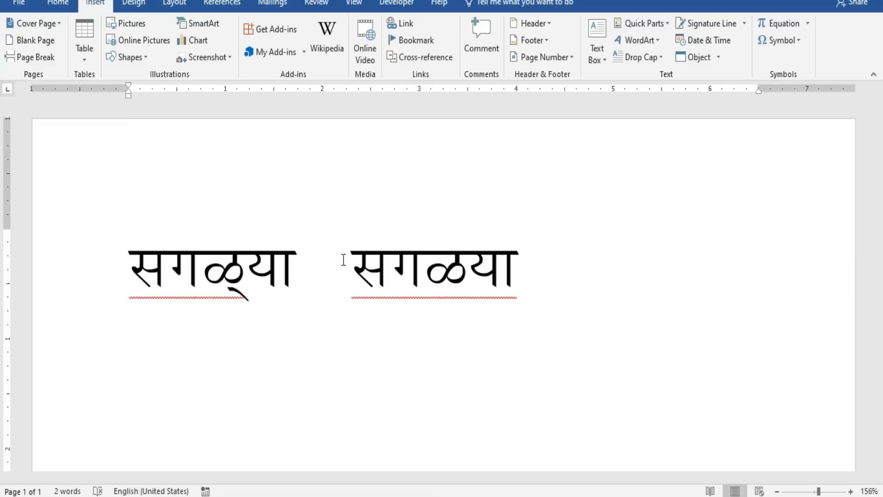
pyautogui.click(51, 4)
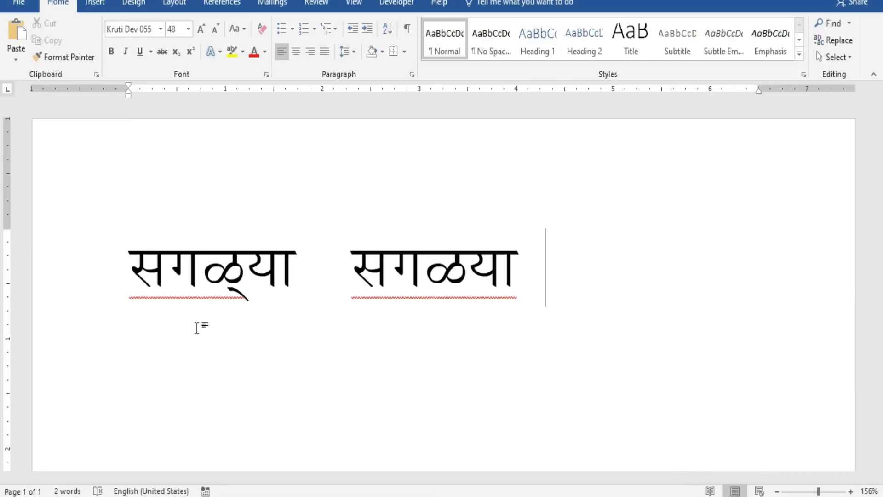
pyautogui.moveTo(537, 280); pyautogui.dragTo(388, 266)
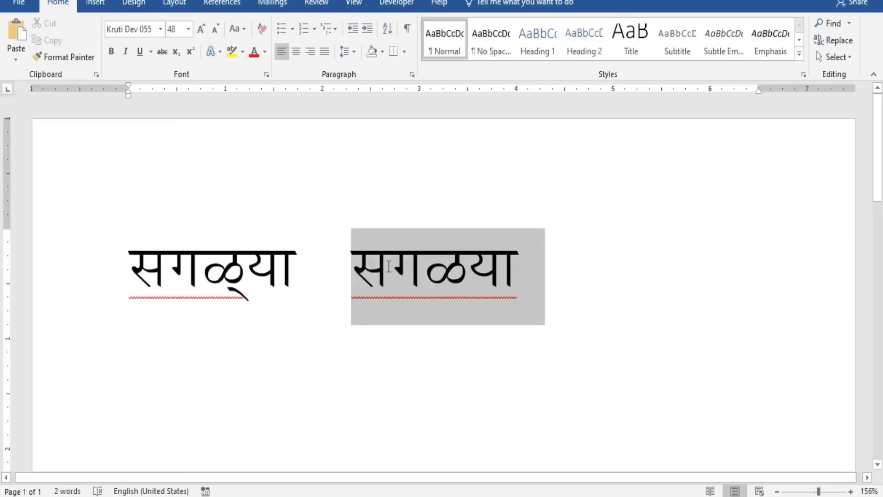
pyautogui.click(291, 284)
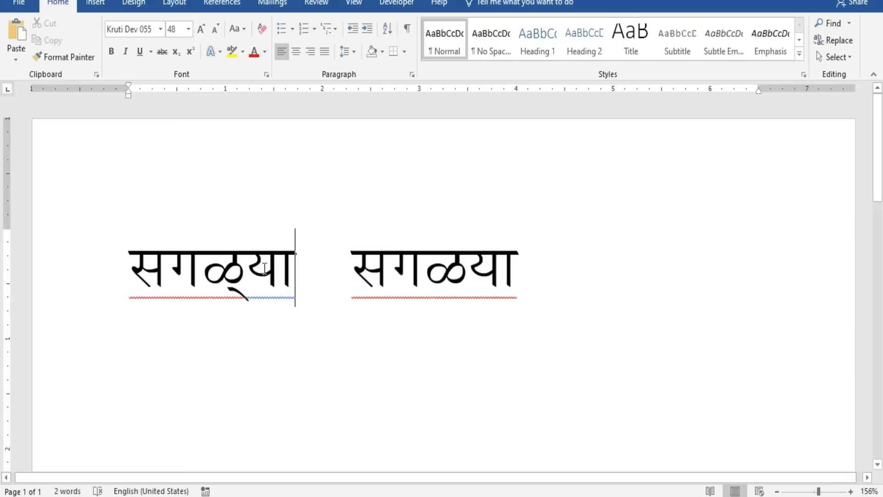
pyautogui.doubleClick(264, 268)
pyautogui.click(245, 340)
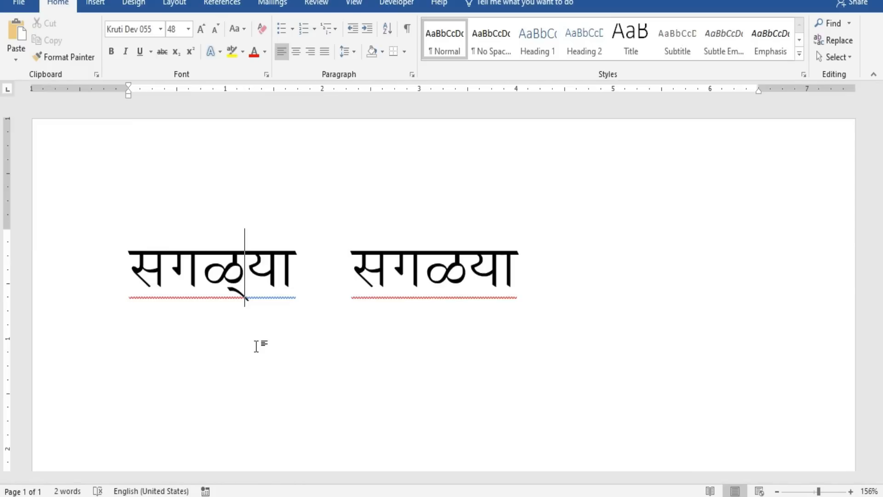
# Add the word पृथ्वी after the second word on the line, and end the line.
pyautogui.doubleClick(572, 285)
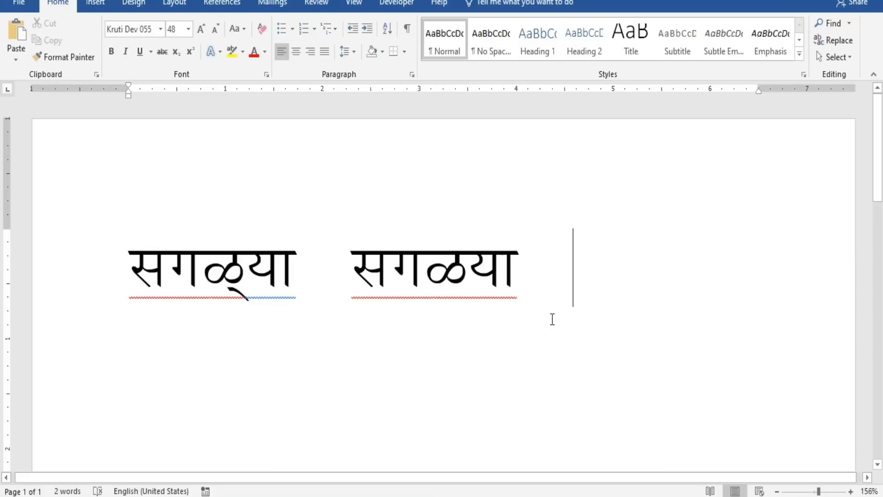
pyautogui.write('i')
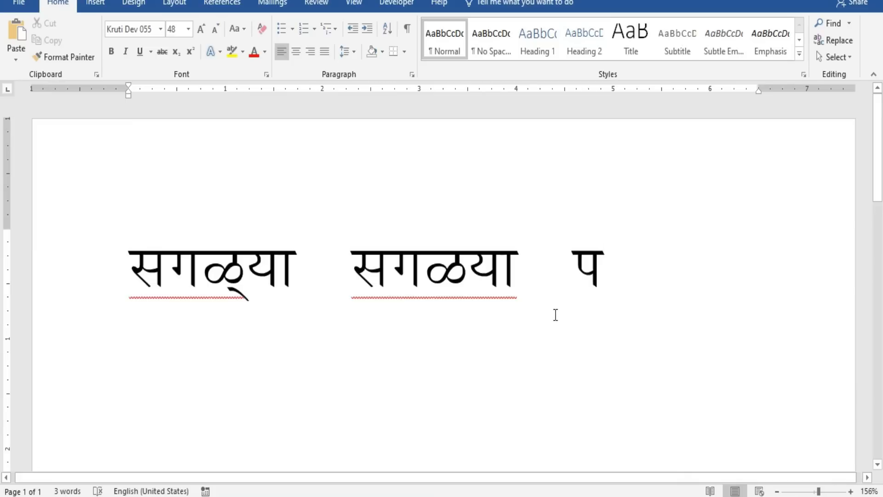
pyautogui.write('`')
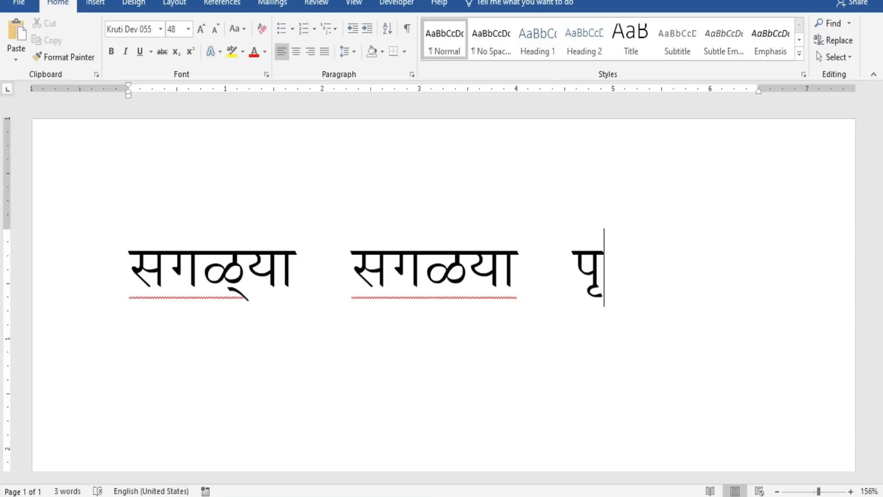
pyautogui.write('F')
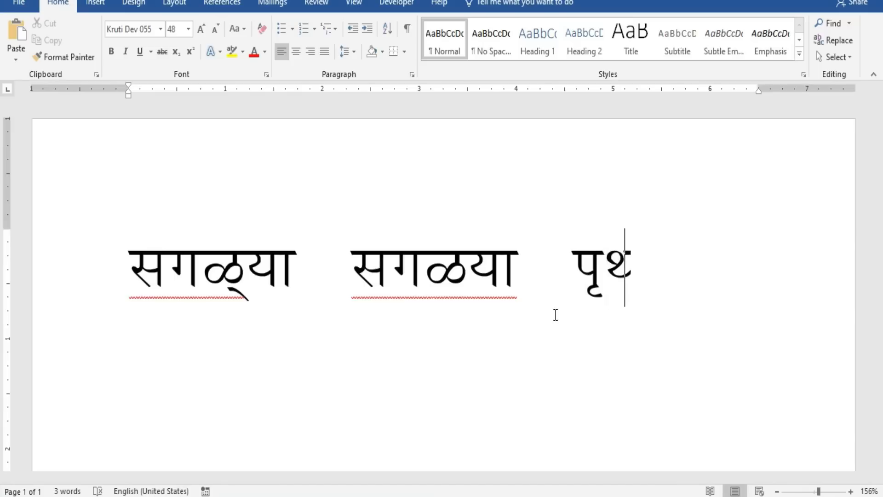
pyautogui.write('o')
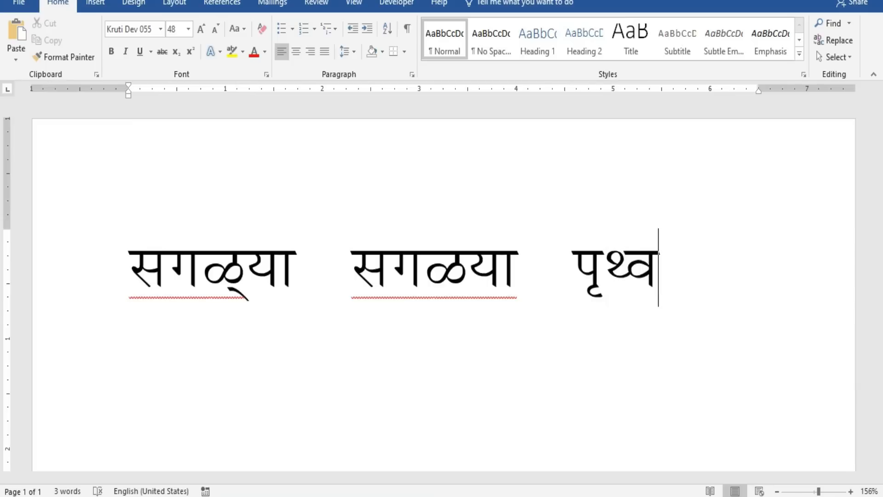
pyautogui.write('h')
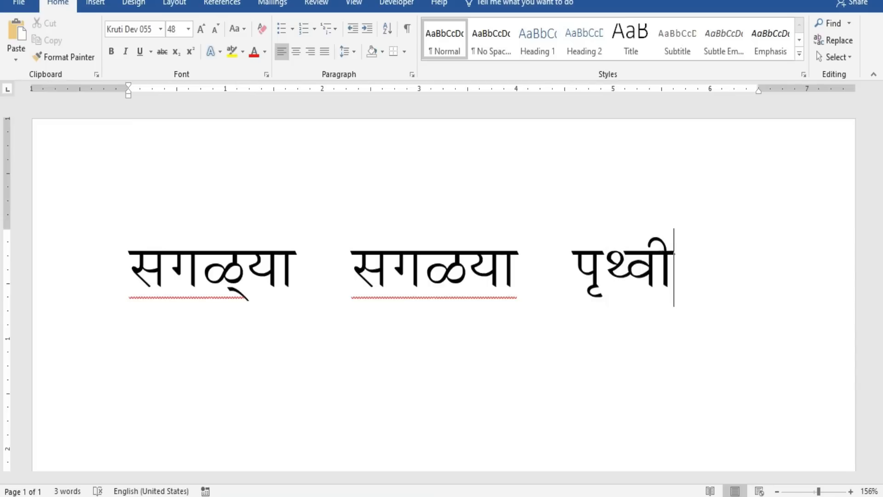
pyautogui.press('Return')
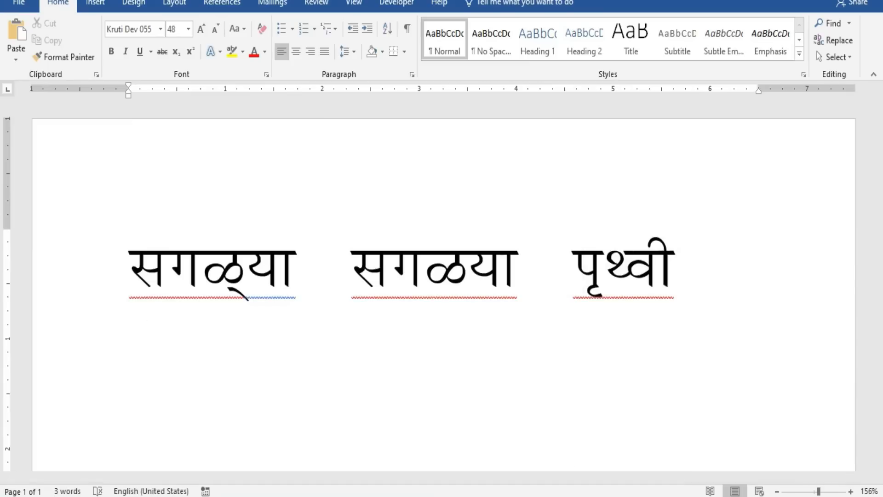
# Switch to the Kruti Dev keyboard chart image to examine the key layout.
pyautogui.hotkey('alt', 'Tab')
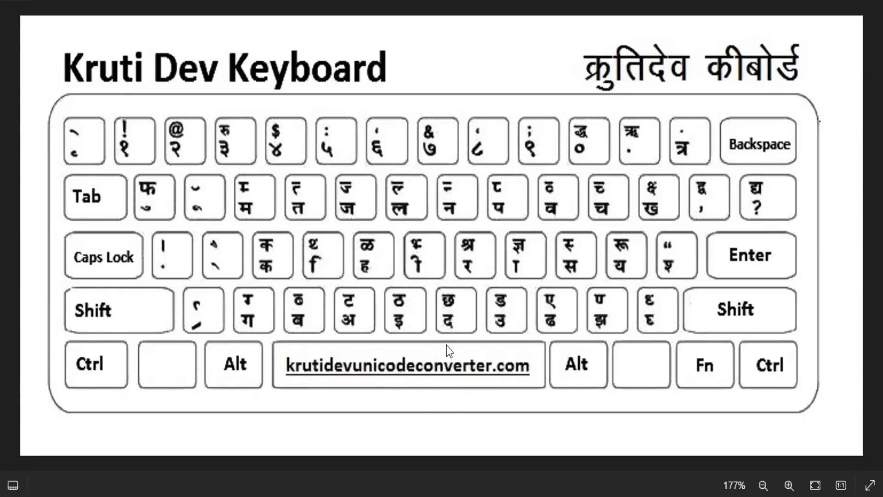
# Return to the Word document and write दृ and कृ on the second line, forming each from its base letter plus the ृ mark.
pyautogui.hotkey('alt', 'Tab')
pyautogui.write('N')
pyautogui.press('BackSpace')
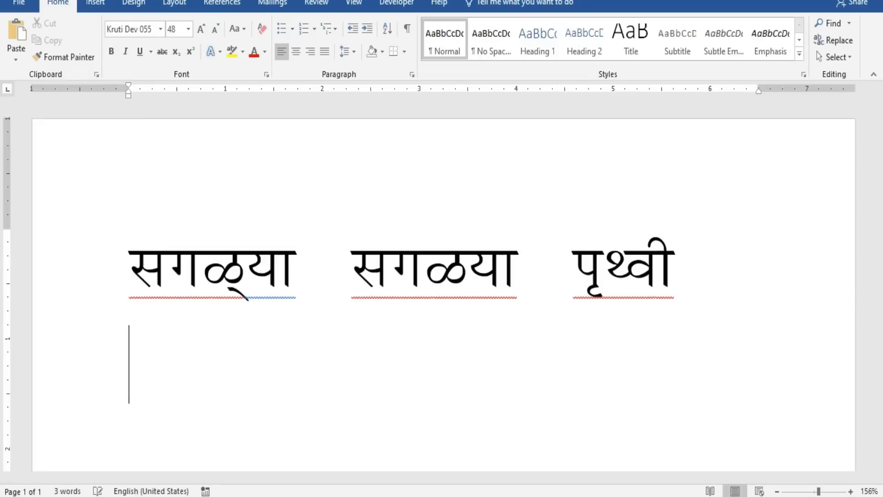
pyautogui.write('n')
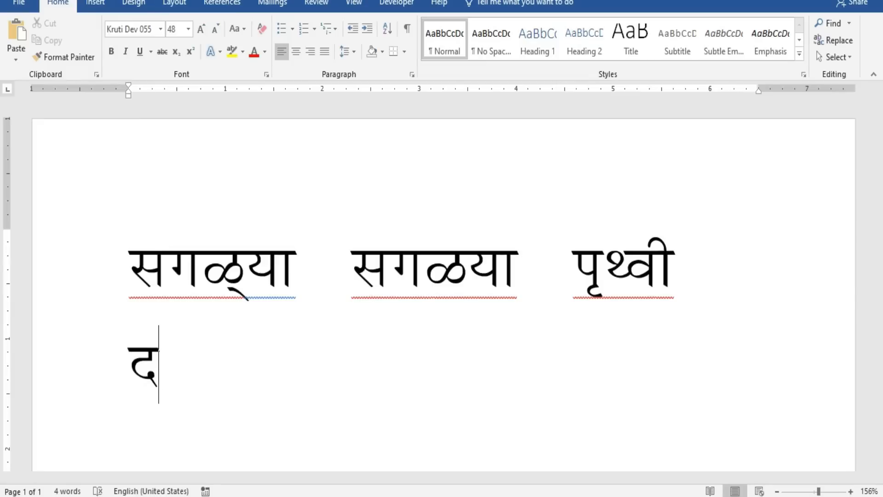
pyautogui.write('`')
pyautogui.write('d')
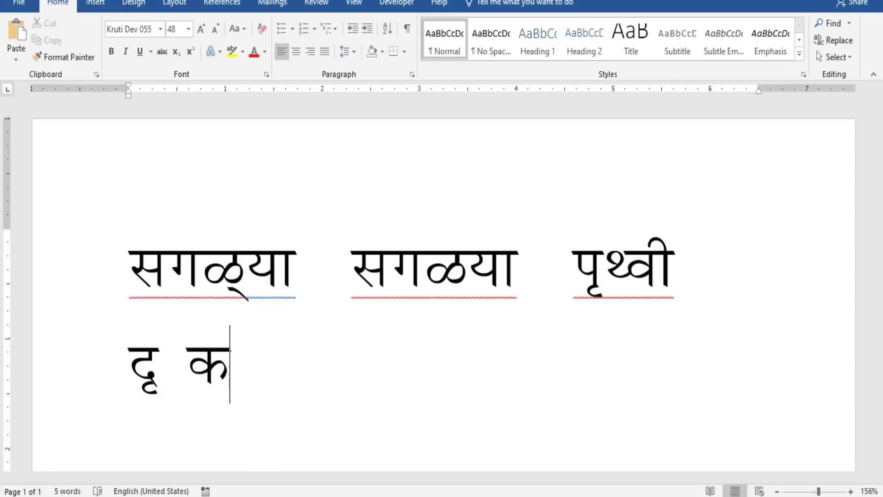
pyautogui.write('`')
# Insert the ready-made कृ character from the full symbol list after the first कृ on the second line.
pyautogui.click(90, 6)
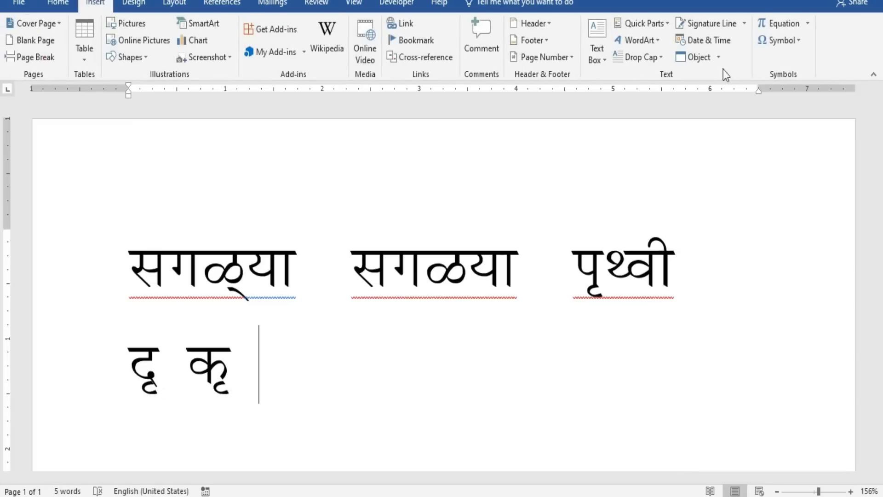
pyautogui.click(788, 40)
pyautogui.click(799, 151)
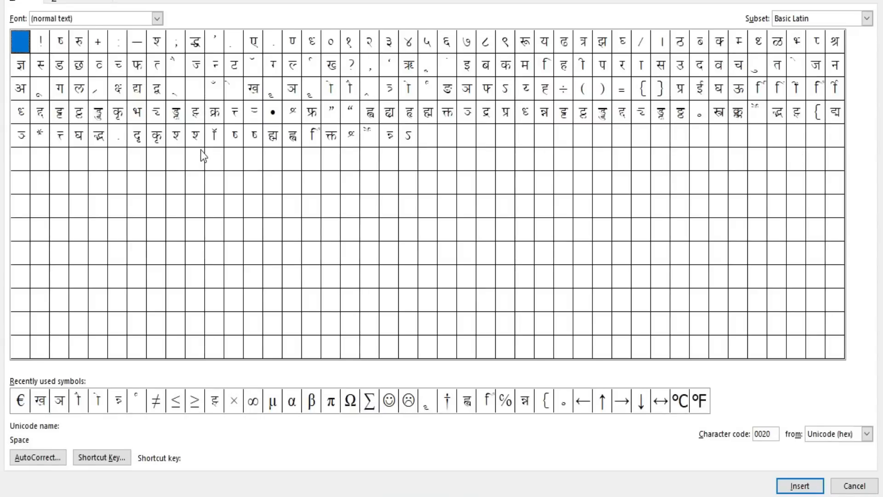
pyautogui.click(155, 136)
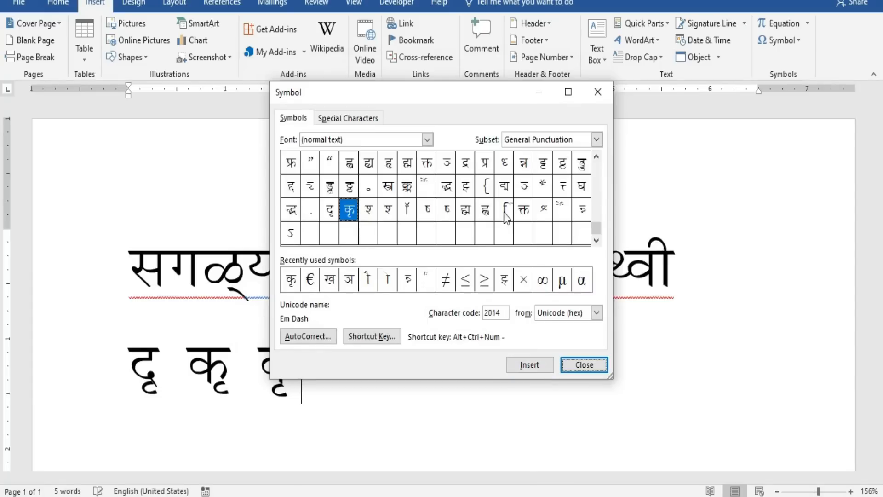
pyautogui.moveTo(426, 92); pyautogui.dragTo(536, 95)
pyautogui.click(690, 365)
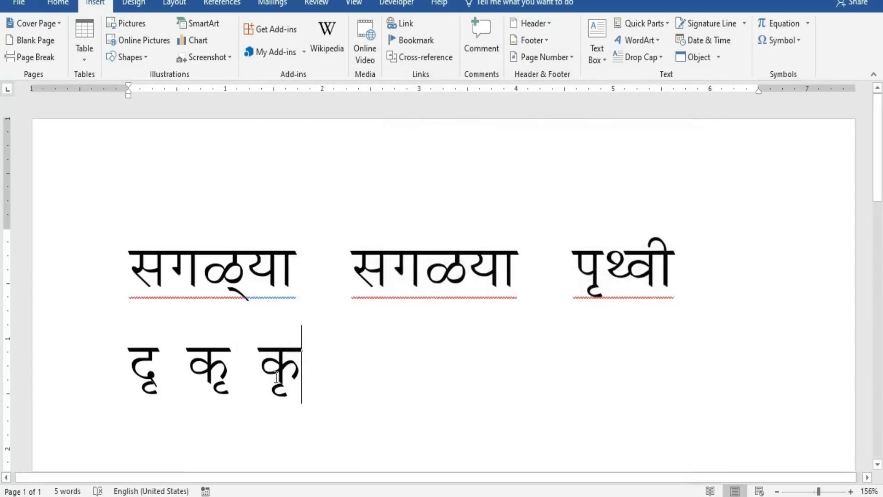
# Compare the inserted कृ with the one composed from separate characters, and check its entry in the full symbol list.
pyautogui.moveTo(260, 374); pyautogui.dragTo(291, 363)
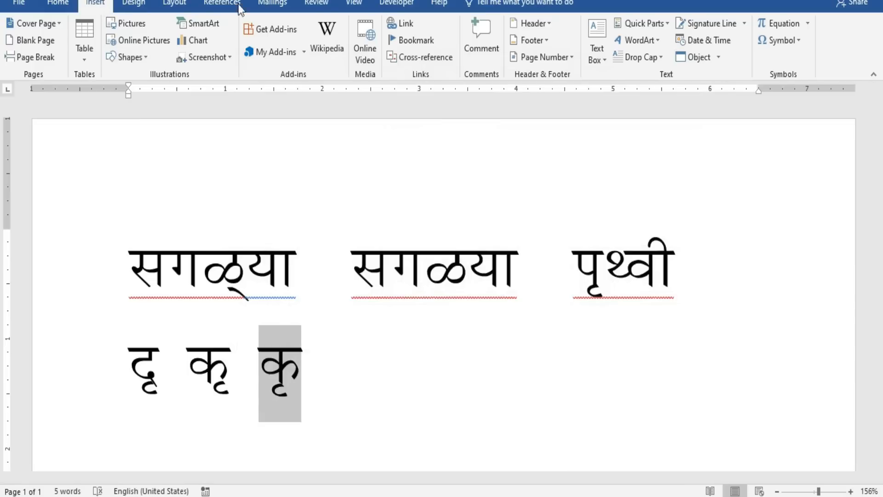
pyautogui.click(795, 43)
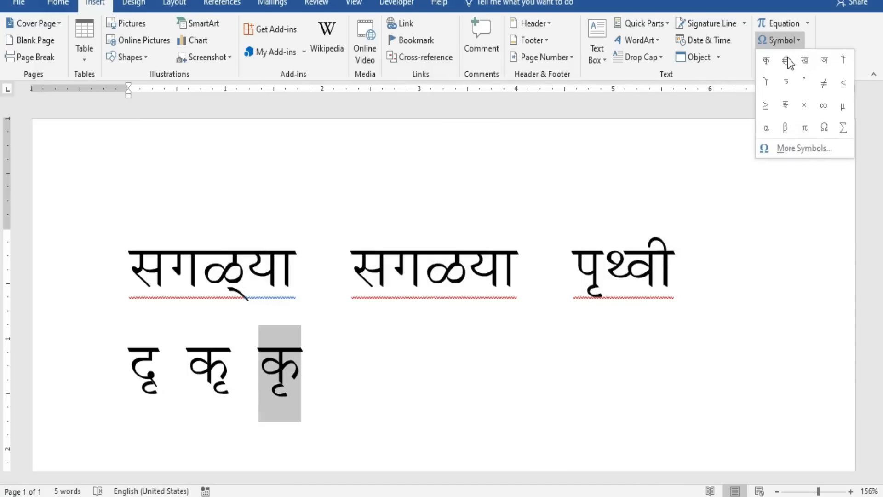
pyautogui.click(778, 149)
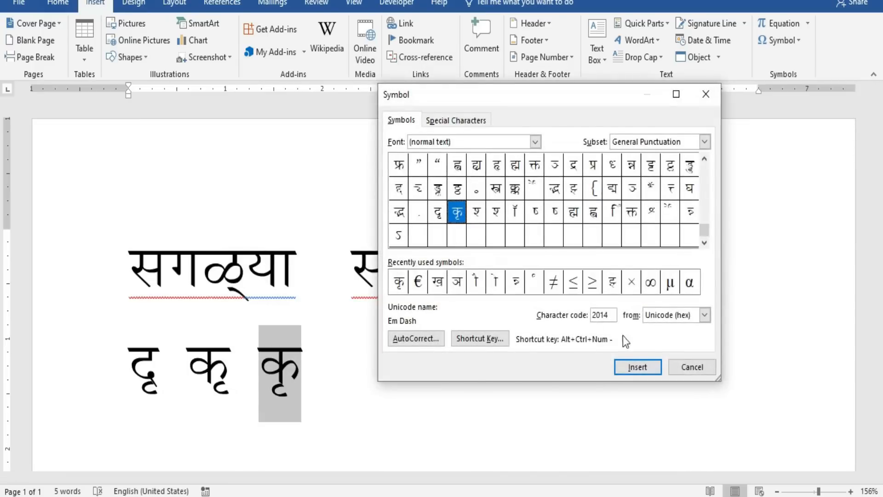
pyautogui.click(690, 367)
pyautogui.click(323, 388)
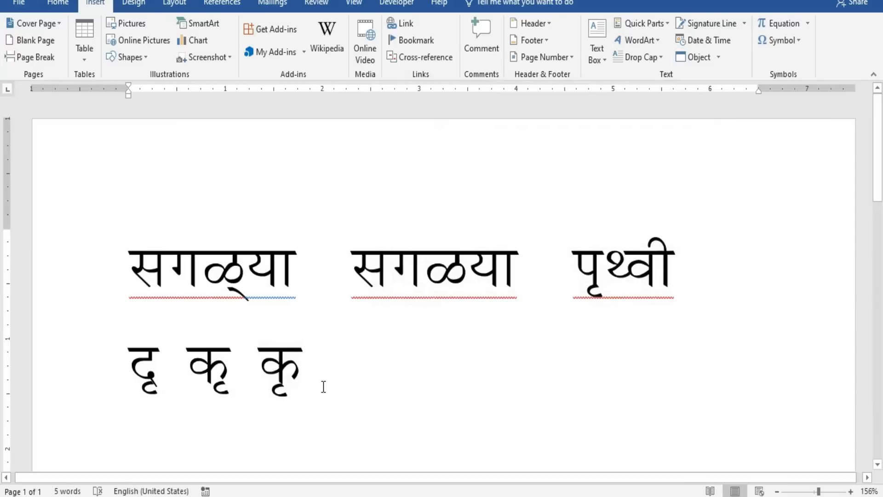
pyautogui.moveTo(265, 373); pyautogui.dragTo(290, 414)
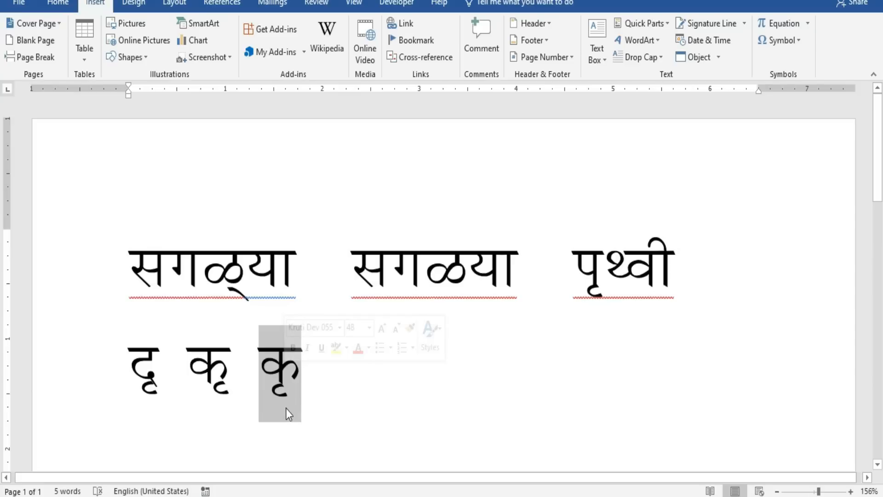
pyautogui.moveTo(232, 371); pyautogui.dragTo(211, 380)
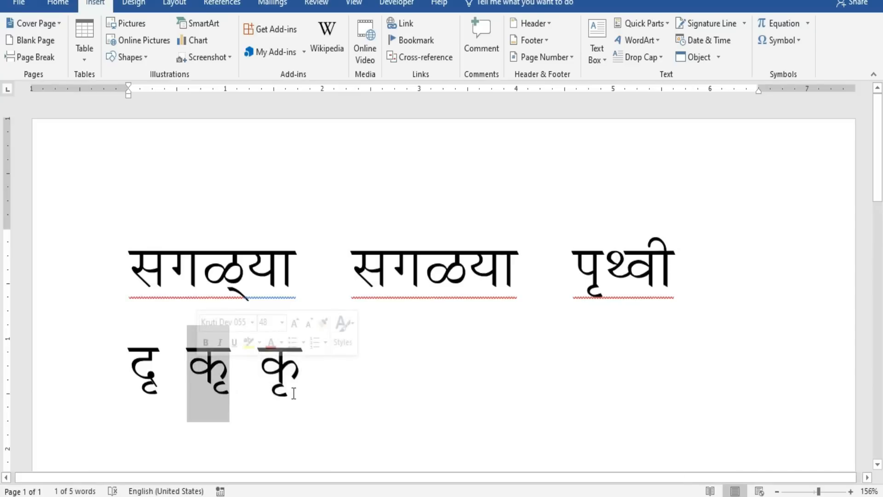
pyautogui.click(285, 377)
pyautogui.moveTo(285, 377); pyautogui.dragTo(276, 378)
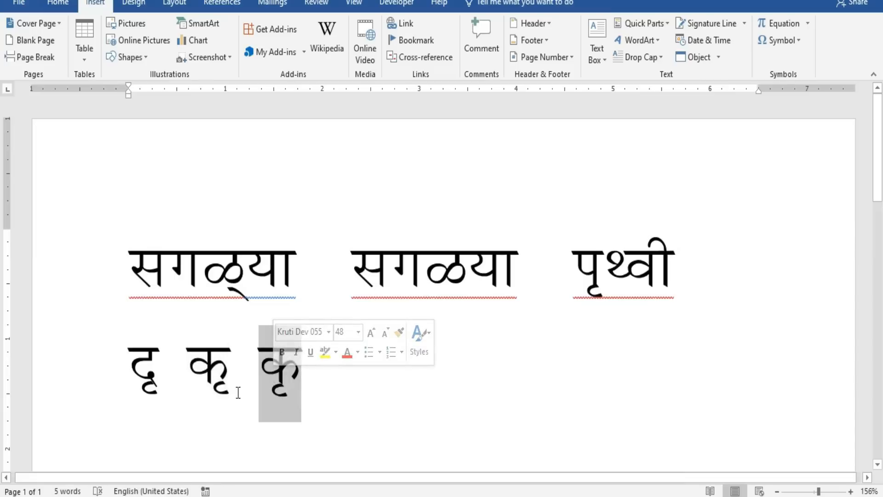
pyautogui.click(215, 387)
pyautogui.moveTo(202, 380); pyautogui.dragTo(289, 381)
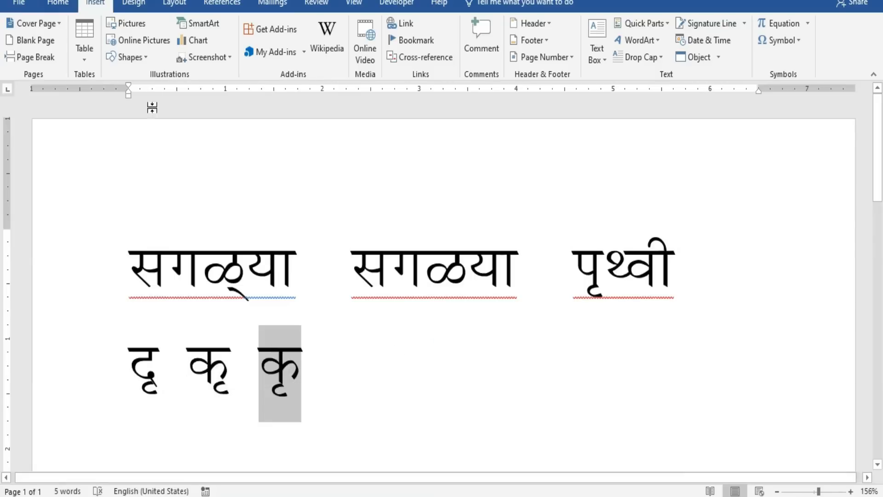
# Browse the remaining ready-made characters in the full symbol list without inserting any, with the text cursor after the last कृ.
pyautogui.click(773, 46)
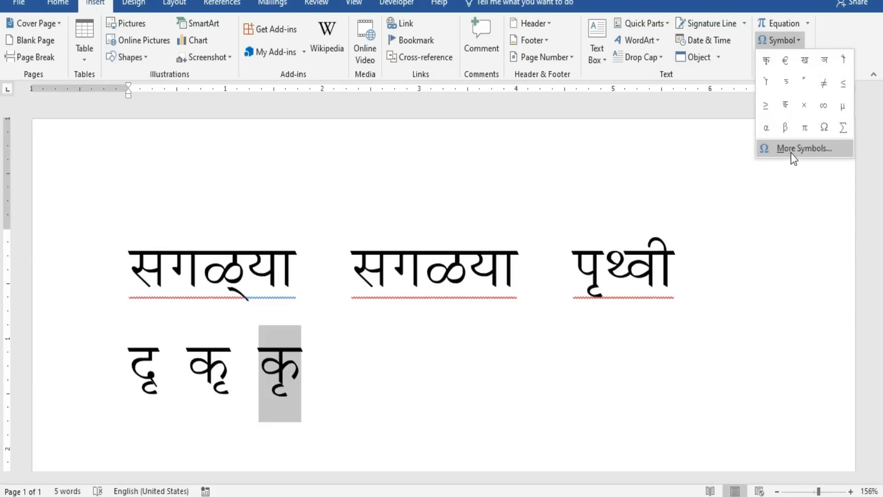
pyautogui.click(426, 406)
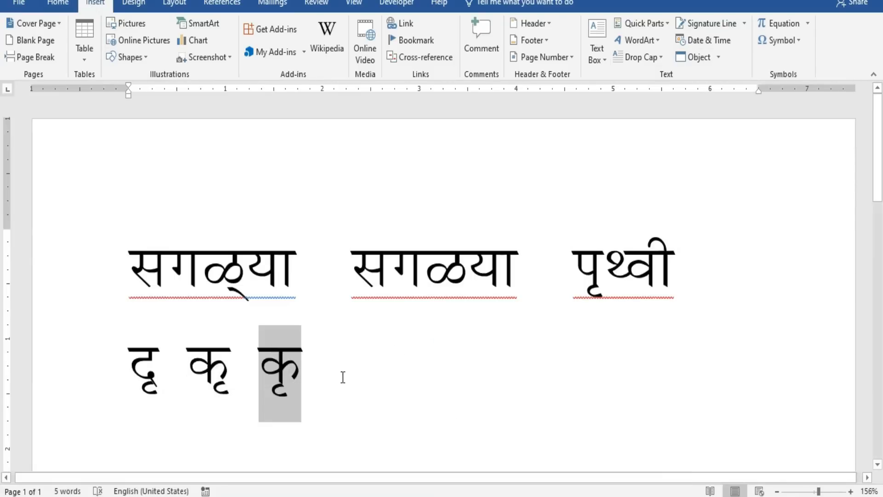
pyautogui.click(329, 375)
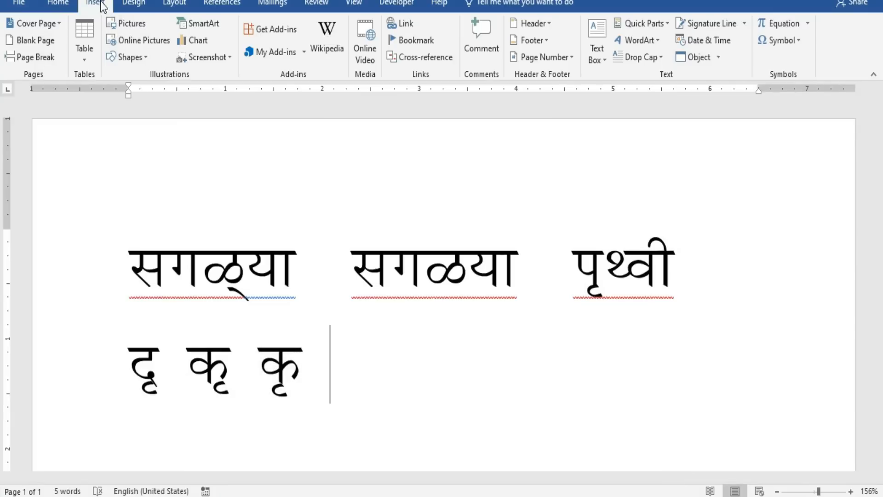
pyautogui.click(785, 42)
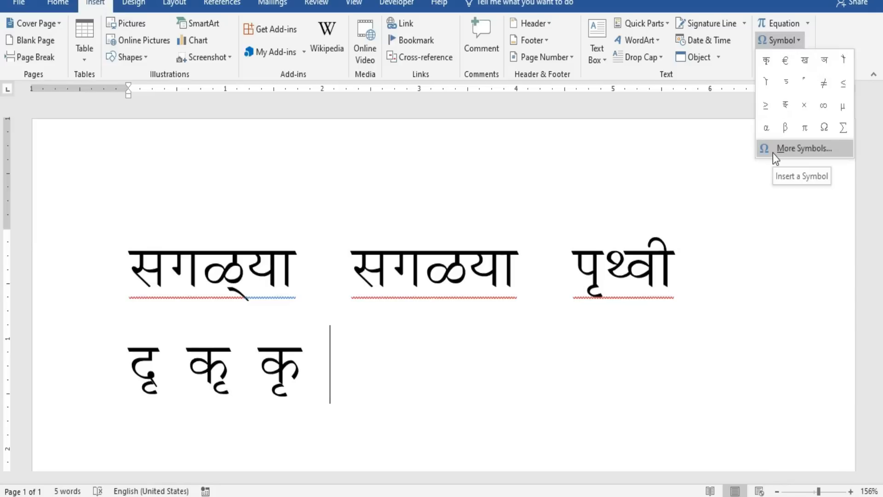
pyautogui.click(801, 150)
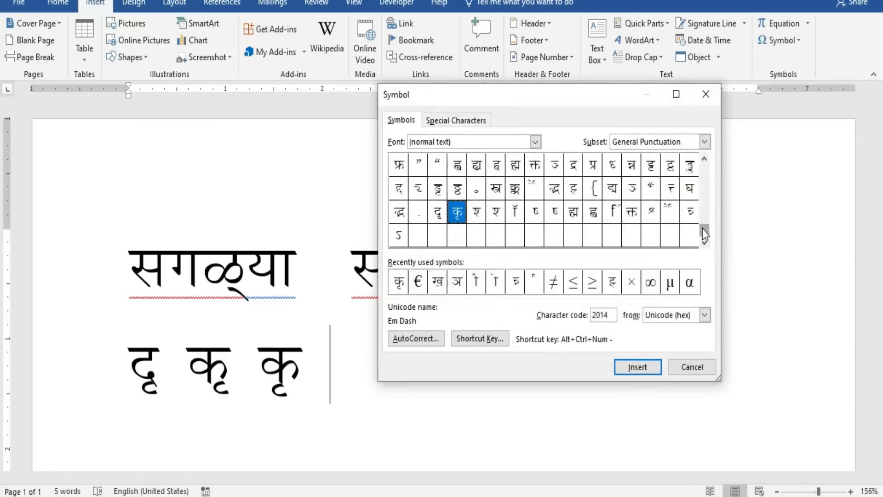
pyautogui.moveTo(703, 228); pyautogui.dragTo(703, 246)
pyautogui.click(680, 365)
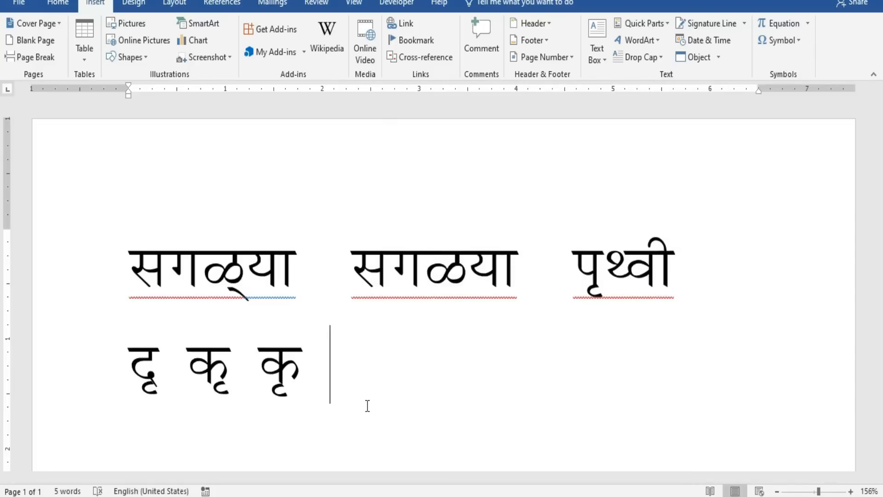
# Write जाउण after the inserted कृ on the second line.
pyautogui.write('जा')
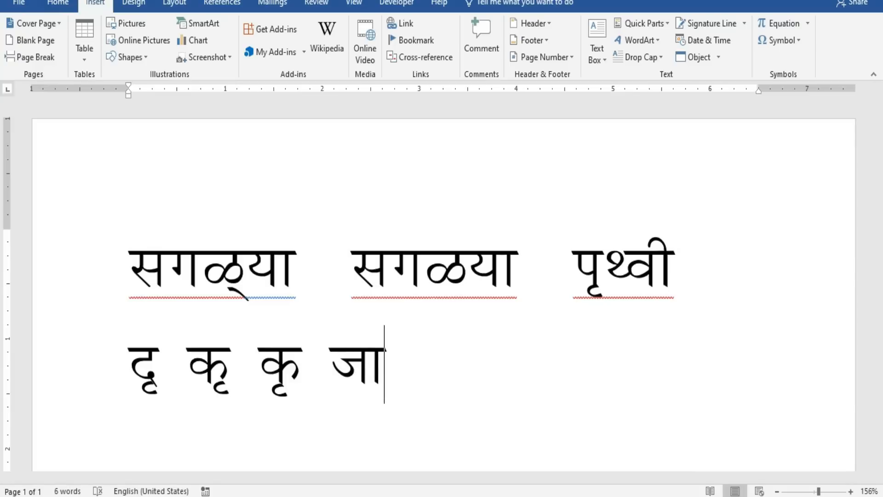
pyautogui.write('उ')
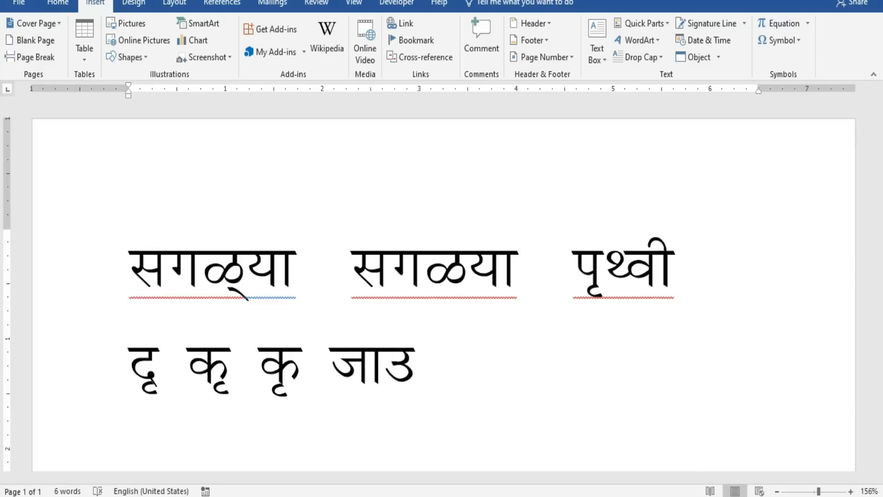
pyautogui.write('ए')
pyautogui.press('BackSpace')
pyautogui.write('ण')
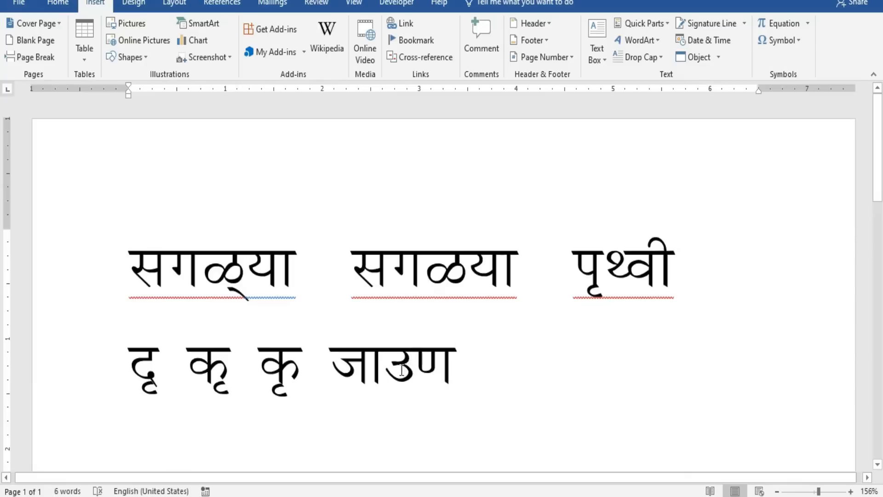
# Replace the letter उ in जाउण with the long vowel ऊ from the full symbol list.
pyautogui.moveTo(401, 370); pyautogui.dragTo(398, 371)
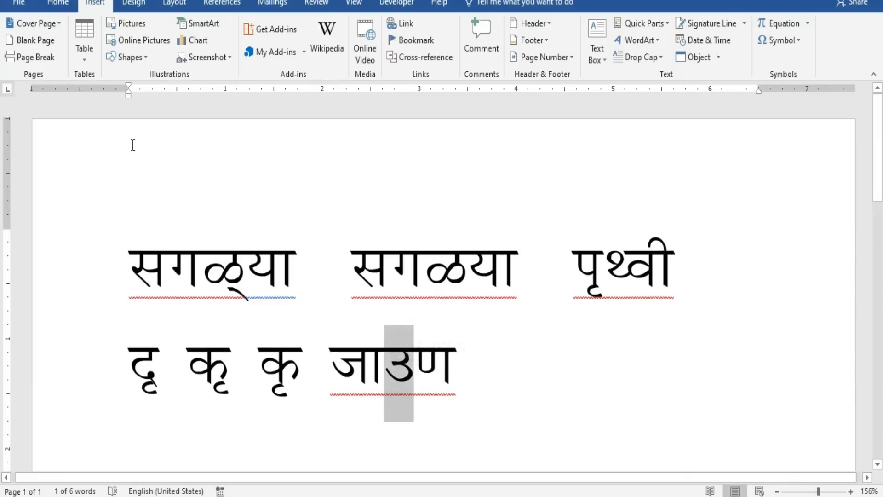
pyautogui.click(796, 41)
pyautogui.click(790, 146)
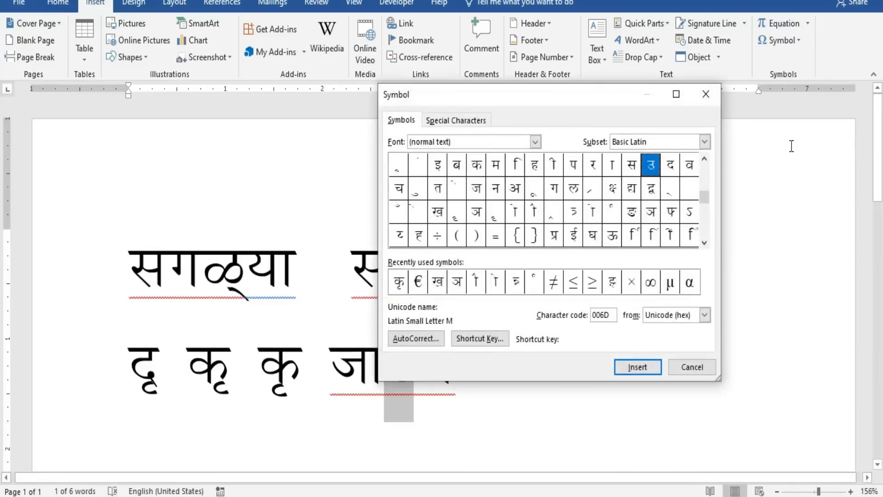
pyautogui.click(611, 236)
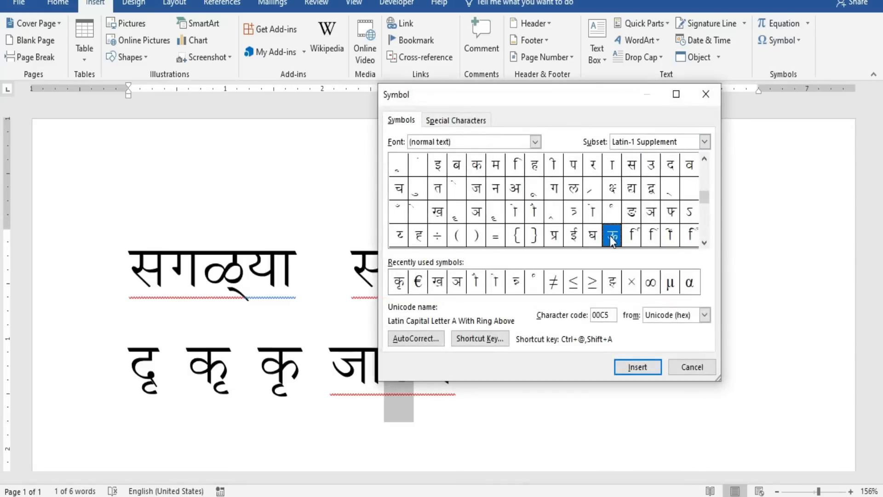
pyautogui.click(628, 366)
pyautogui.click(680, 368)
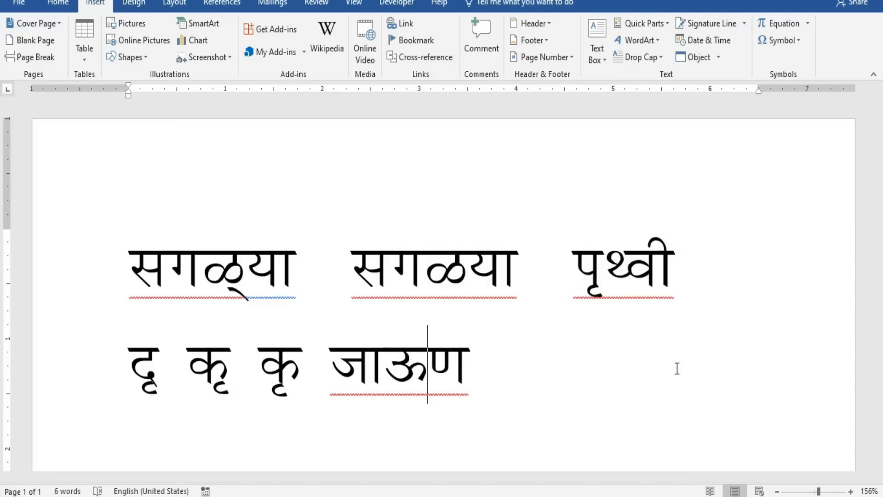
# Write महाराष्ट after जाऊण on the second line, using a half ष before the ट.
pyautogui.click(799, 43)
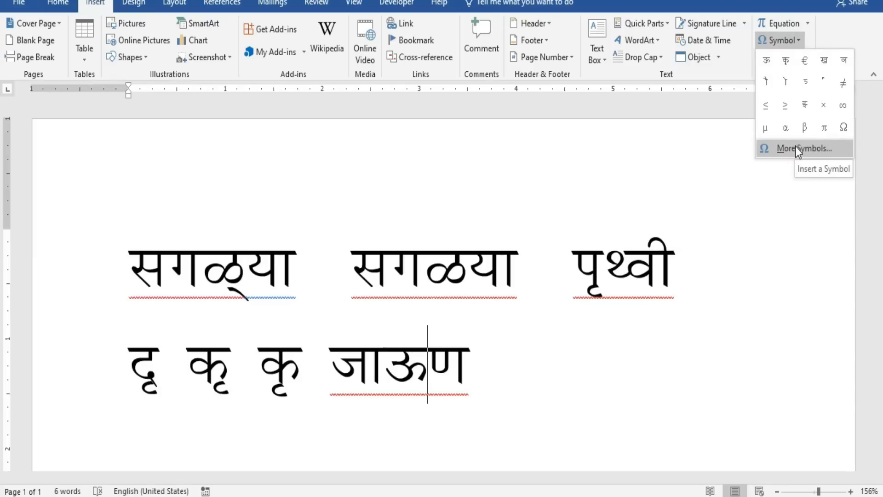
pyautogui.click(506, 371)
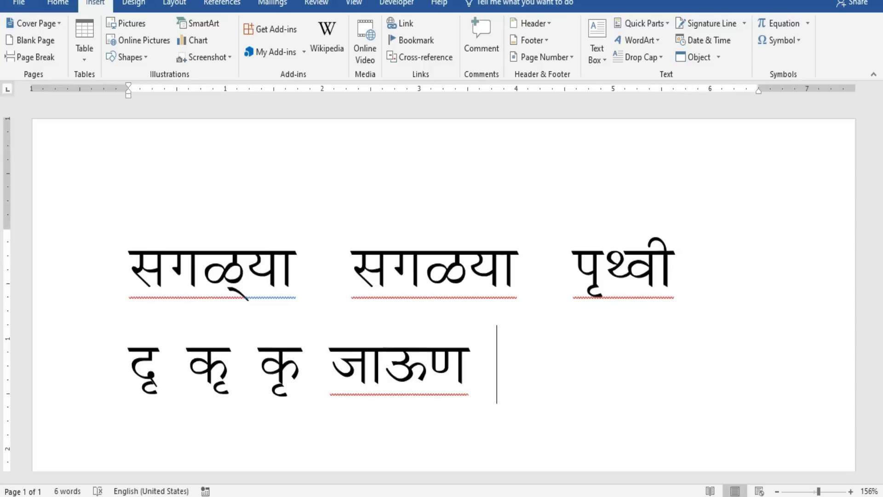
pyautogui.click(788, 44)
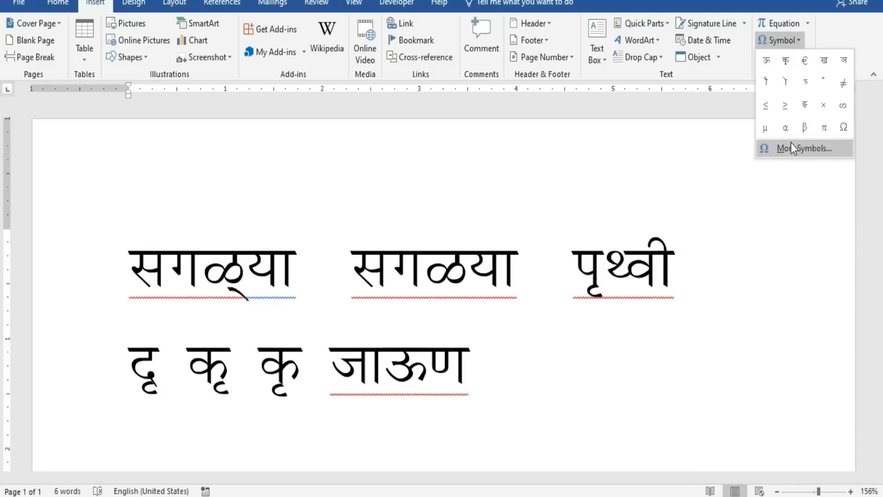
pyautogui.click(521, 366)
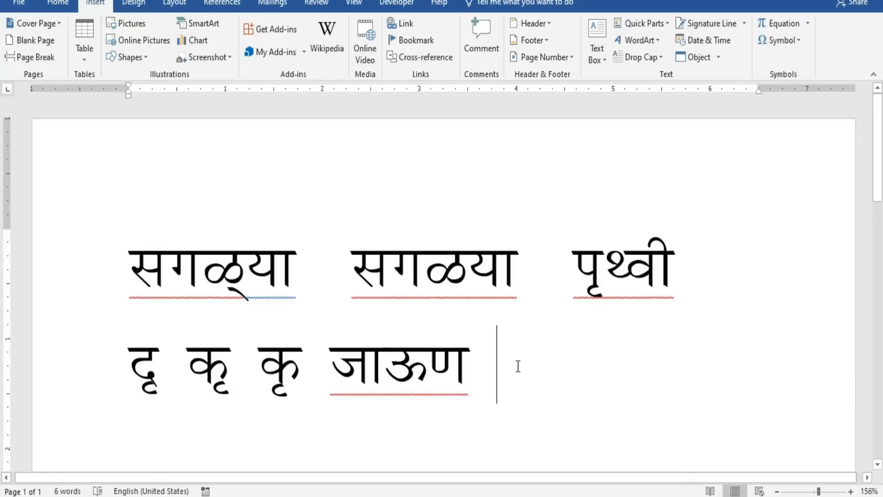
pyautogui.write('महारा')
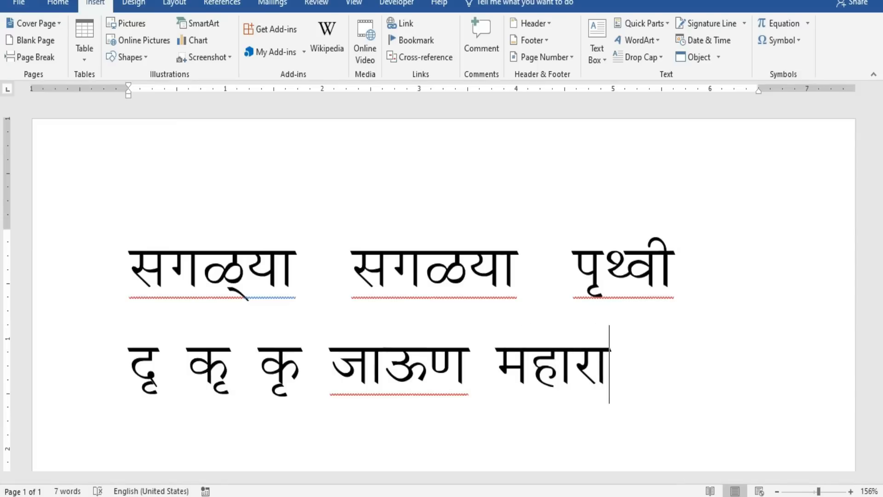
pyautogui.write('ष')
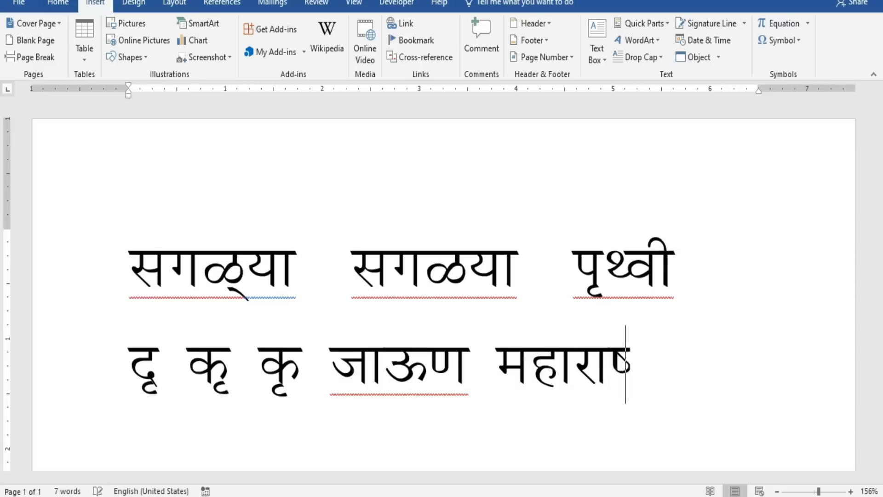
pyautogui.write('्ट')
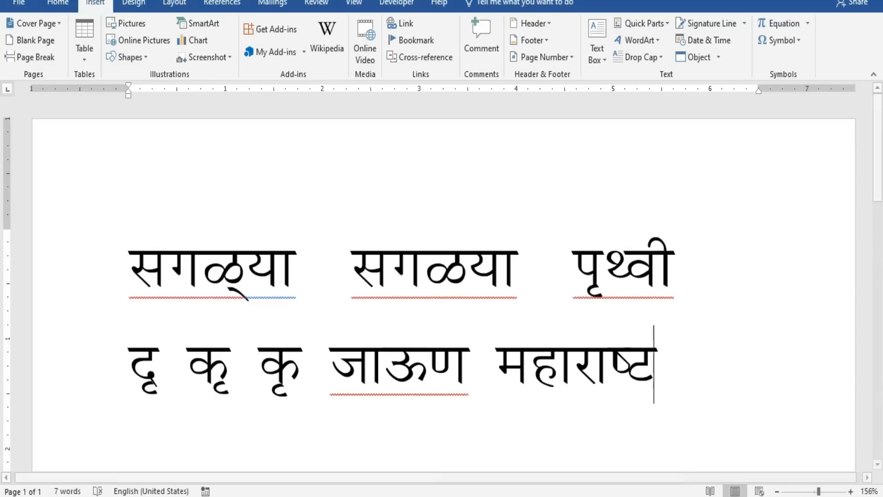
# Complete महाराष्ट as महाराष्ट्र by inserting the below-letter र mark, character code 00AA, from the full symbol list.
pyautogui.click(765, 45)
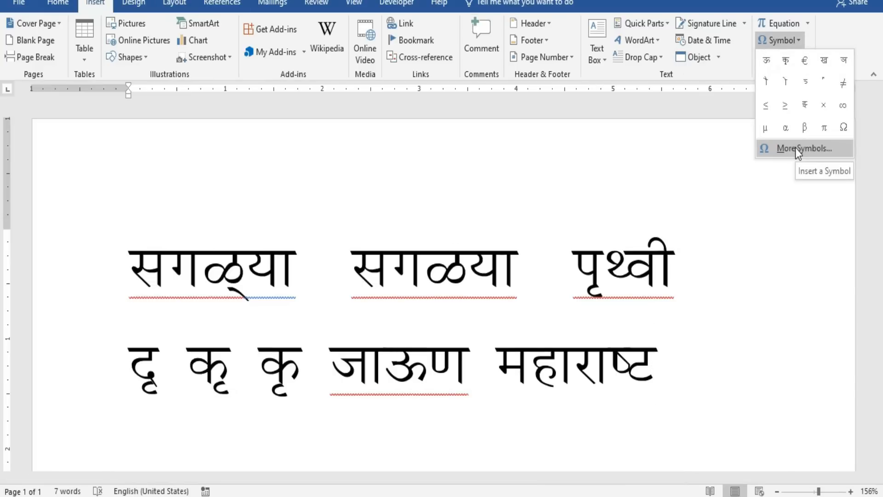
pyautogui.click(796, 148)
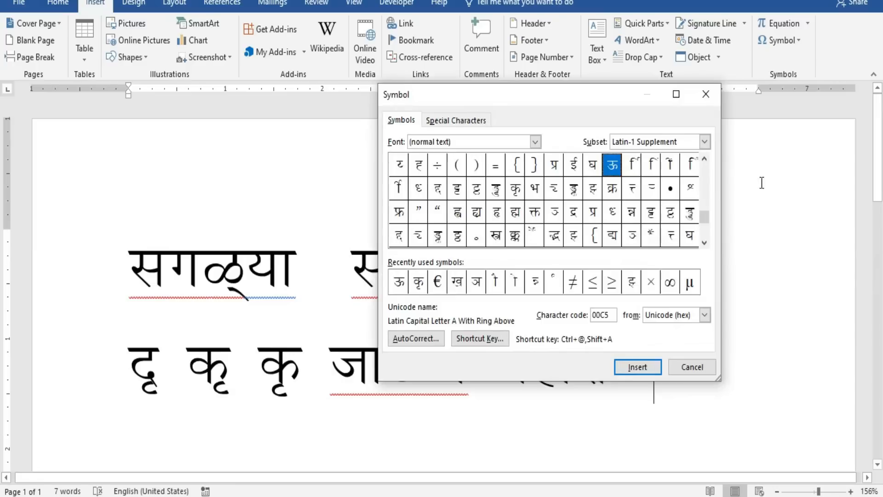
pyautogui.press('Up')
pyautogui.press('Left')
pyautogui.press('Left')
pyautogui.press('Left')
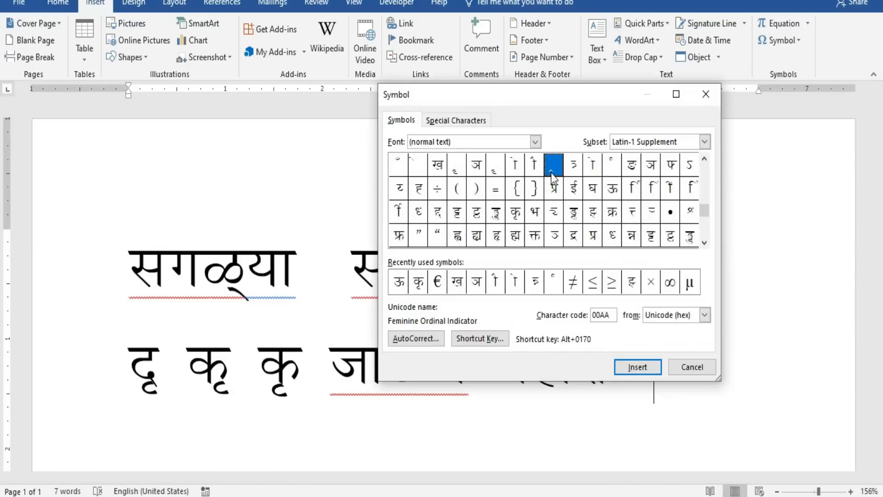
pyautogui.moveTo(548, 96); pyautogui.dragTo(364, 51)
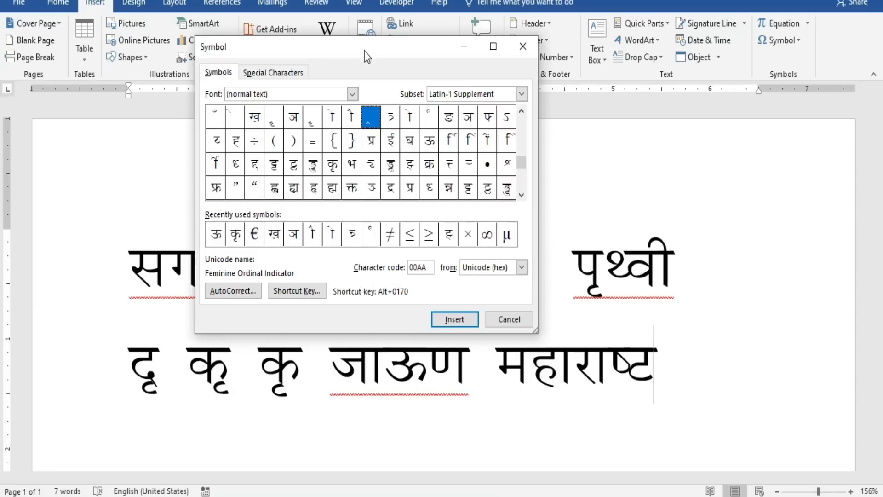
pyautogui.click(443, 317)
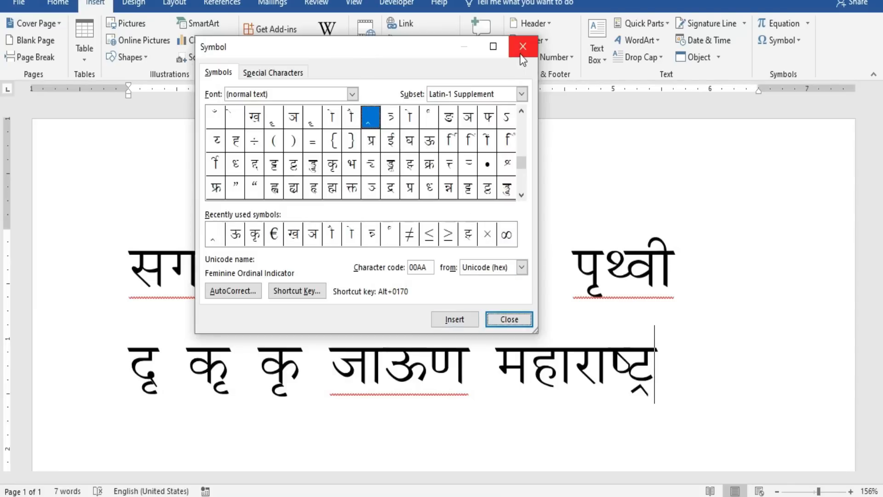
pyautogui.click(518, 320)
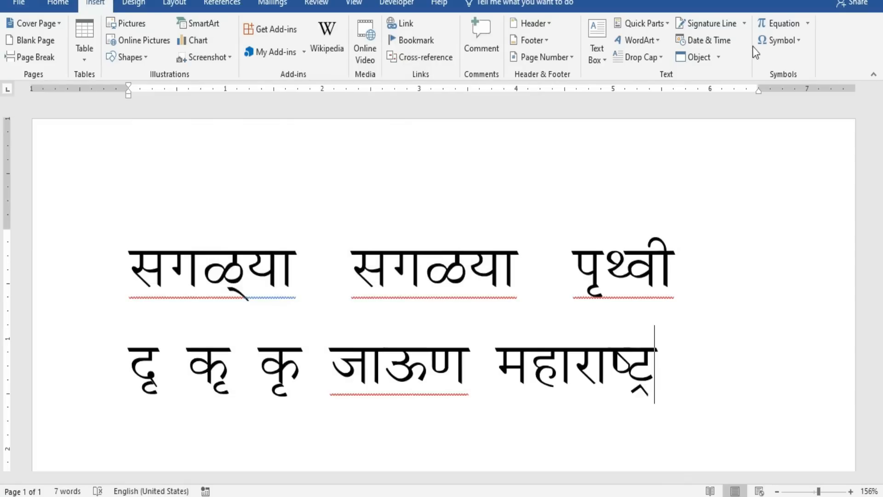
# Check the entry of the below-letter र mark in the full symbol list without inserting anything.
pyautogui.click(763, 42)
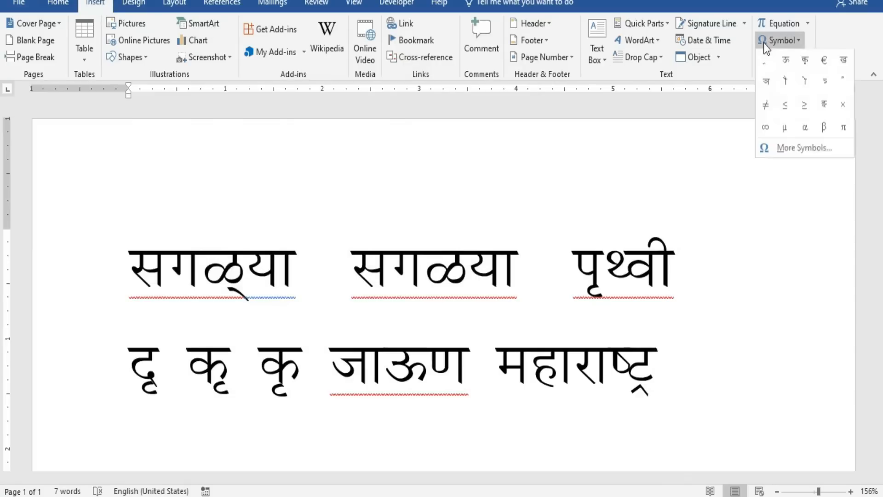
pyautogui.click(785, 152)
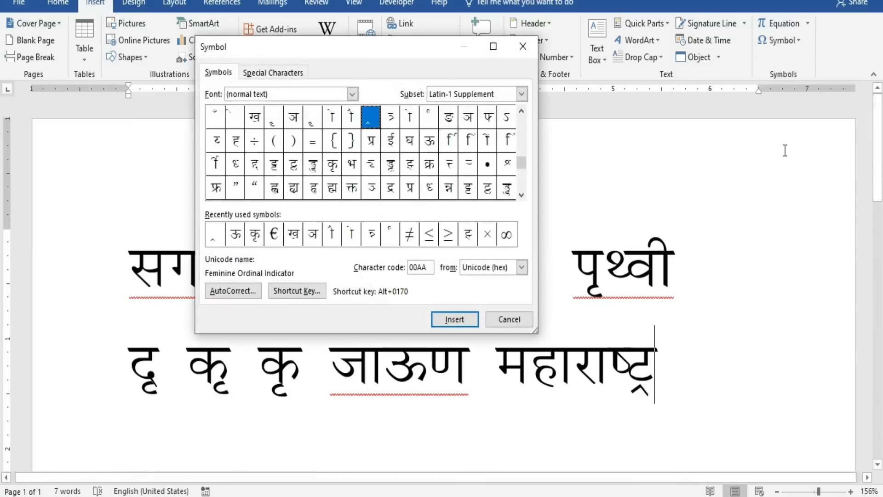
pyautogui.click(508, 319)
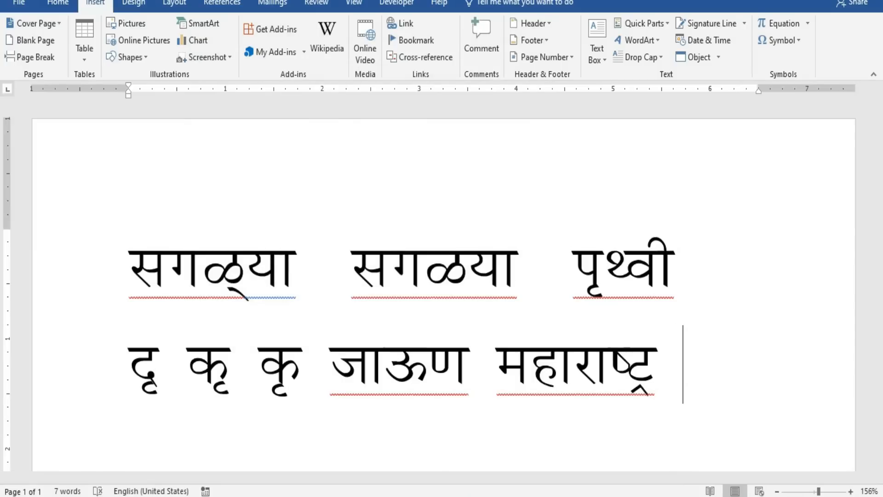
# Start a third line below and write पर्यंत on it, with the र mark and the dot above the य.
pyautogui.press('Return')
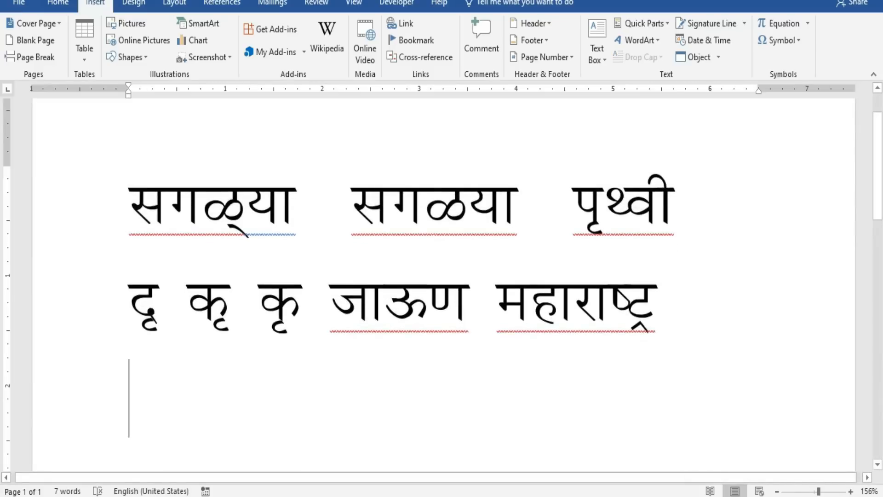
pyautogui.write('प')
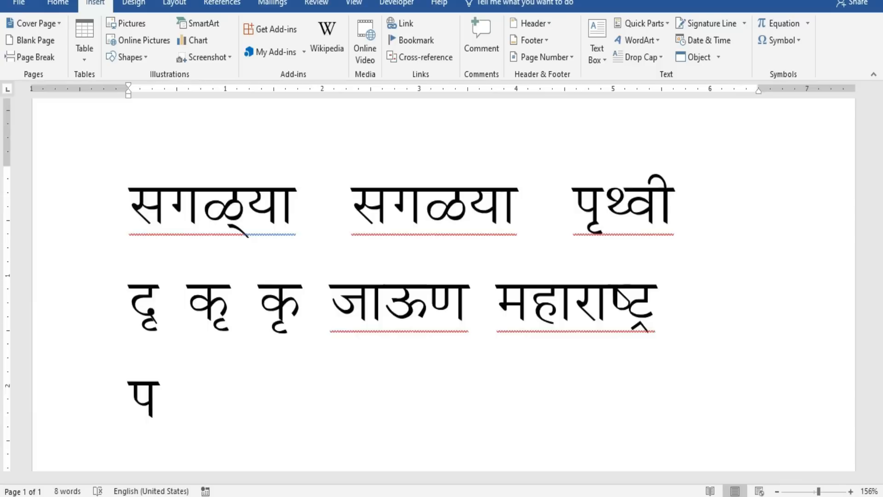
pyautogui.write('्य')
pyautogui.press('BackSpace')
pyautogui.press('BackSpace')
pyautogui.write('य')
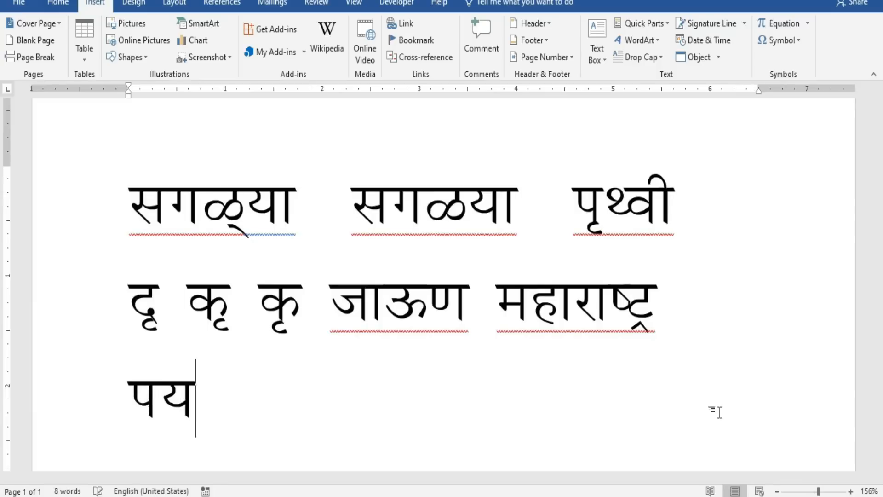
pyautogui.press('BackSpace')
pyautogui.write('र्य।')
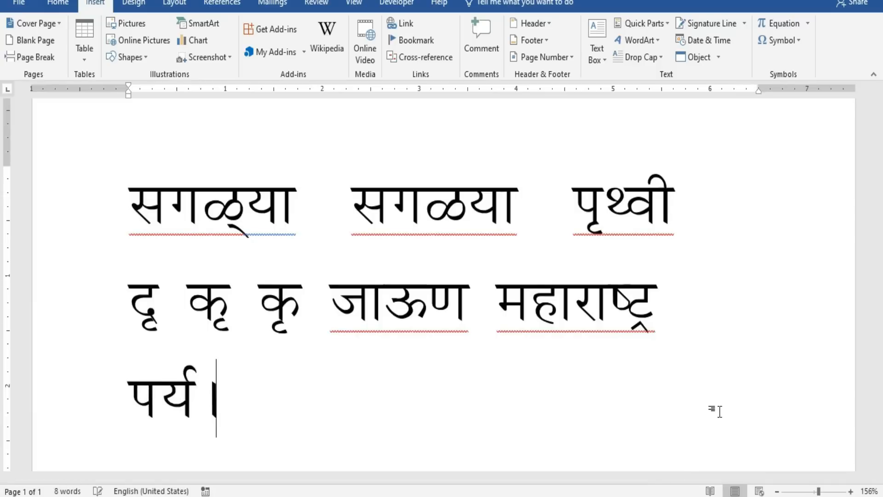
pyautogui.press('BackSpace')
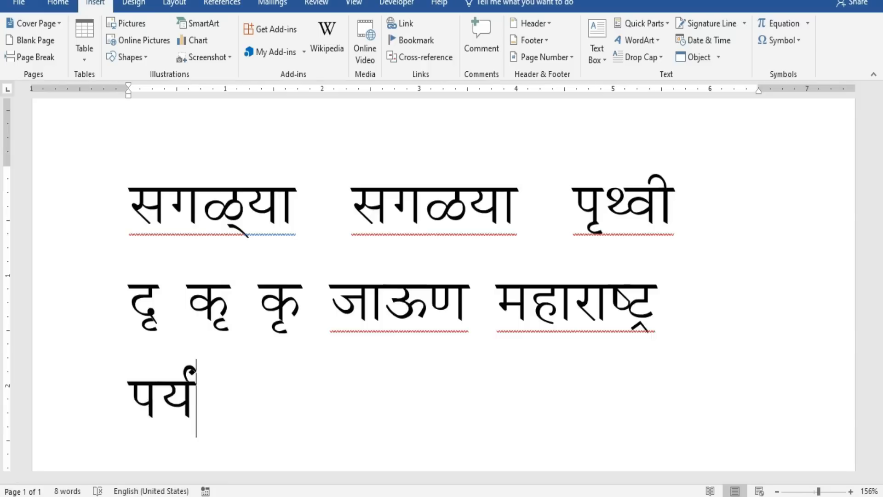
pyautogui.write('ज')
pyautogui.press('BackSpace')
pyautogui.write('त')
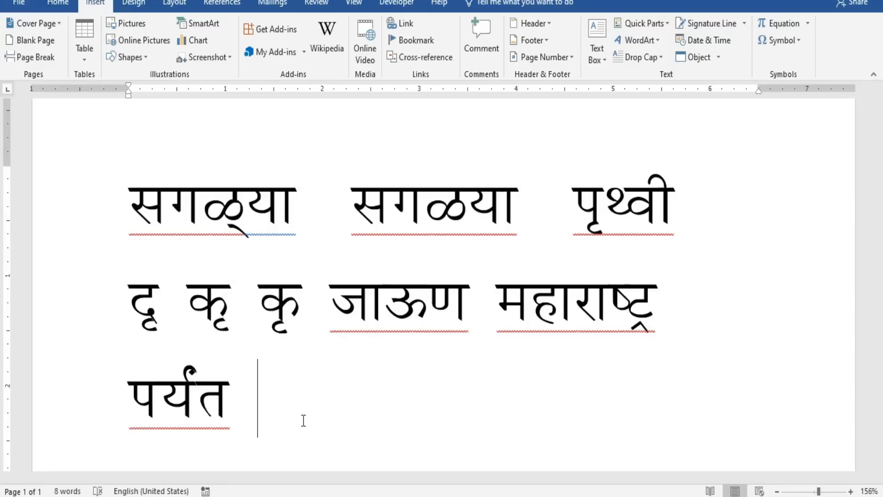
# Write डॉ after पर्यंत on the third line and reduce the font size of डॉ.
pyautogui.write('डा')
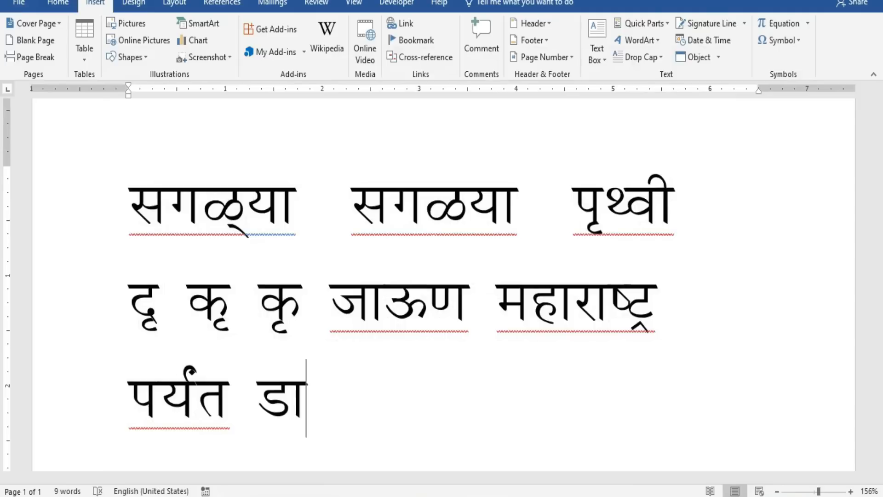
pyautogui.press('BackSpace')
pyautogui.write('ॉ')
pyautogui.moveTo(266, 398); pyautogui.dragTo(307, 399)
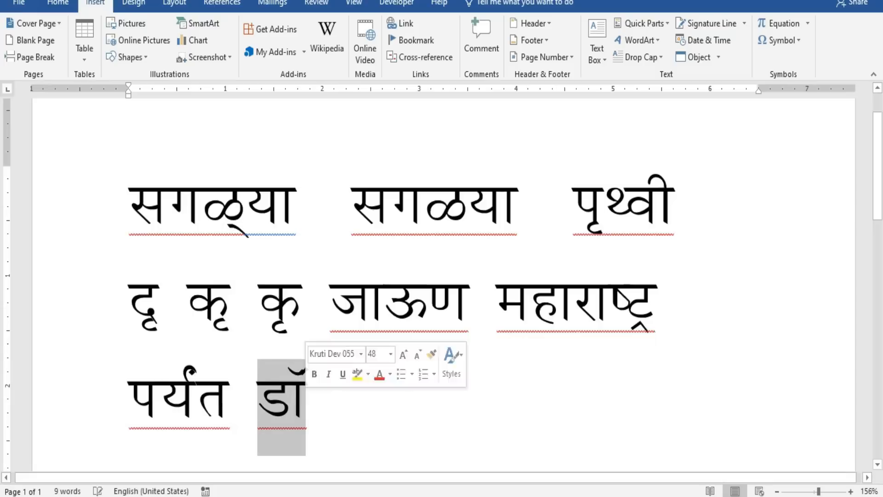
pyautogui.click(57, 3)
pyautogui.click(319, 422)
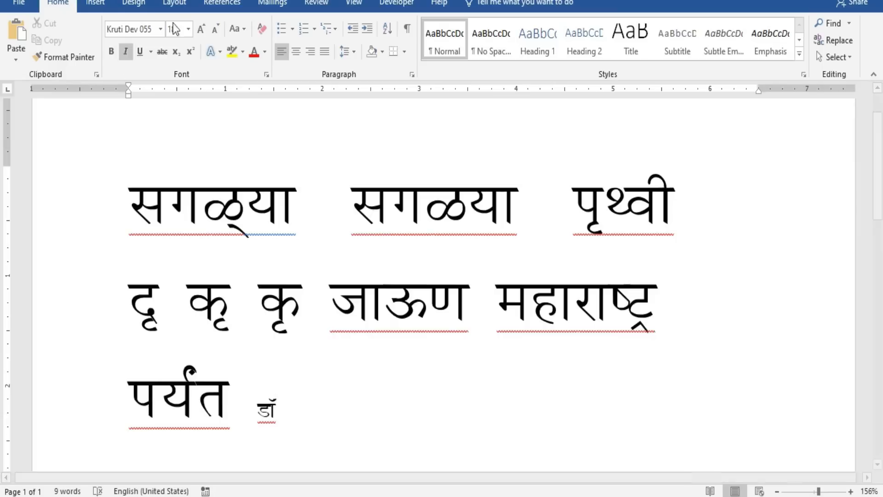
# Set the font size to 26 and write येणा—या after डॉ, with a dash in place of the half र.
pyautogui.click(201, 31)
pyautogui.click(201, 32)
pyautogui.write(';')
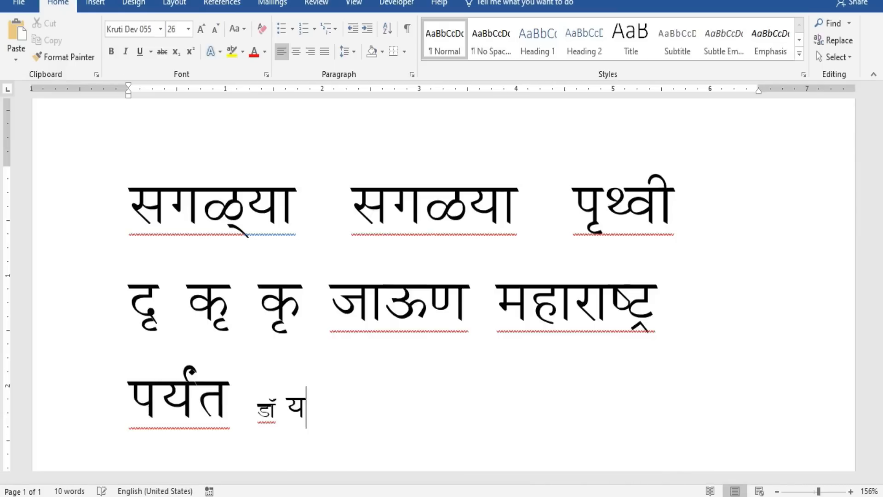
pyautogui.write('s.l')
pyautogui.press('BackSpace')
pyautogui.write('k')
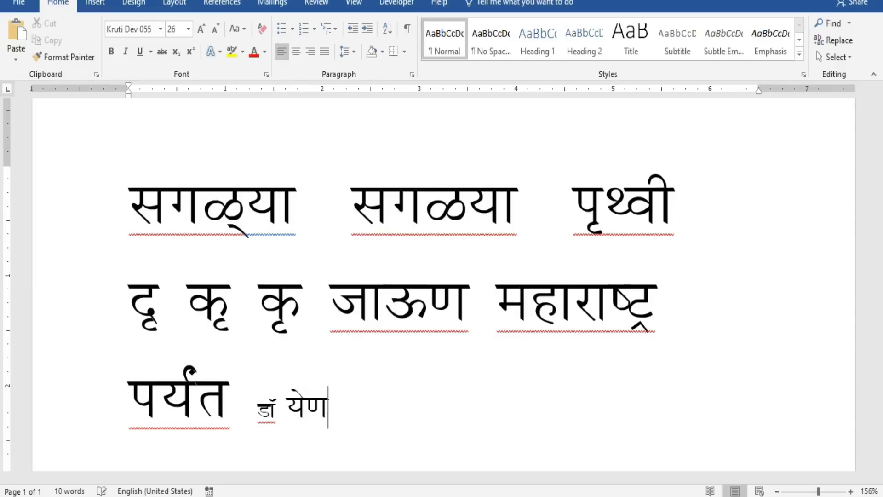
pyautogui.write('k&;')
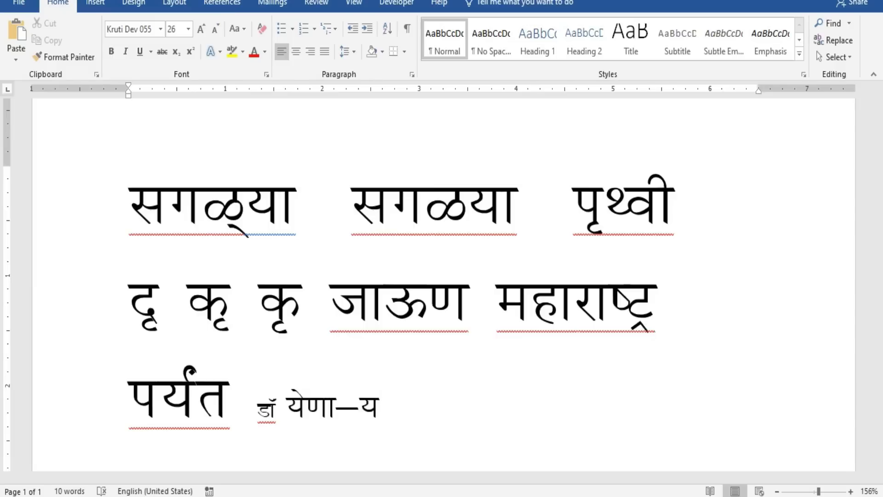
pyautogui.write('k')
pyautogui.write('l')
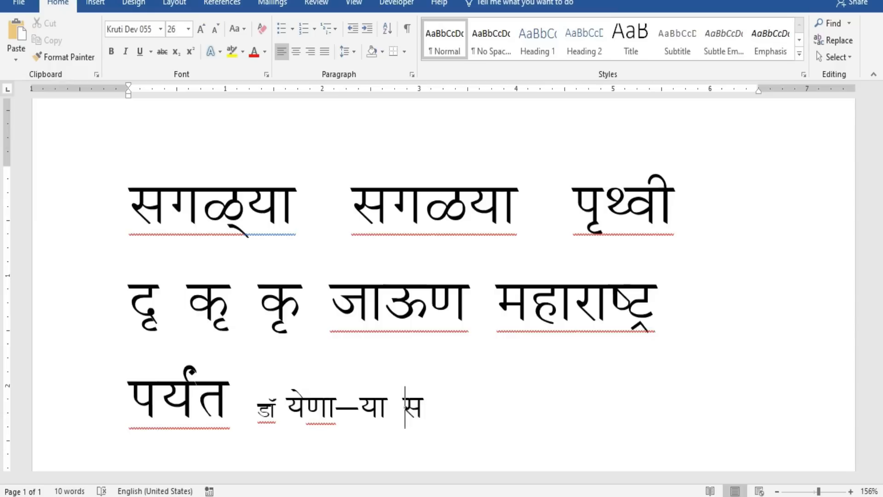
pyautogui.press('BackSpace')
# Write येणा after येणा—या and append the half र mark, character code 00DA, from the full symbol list.
pyautogui.write(';s.kk')
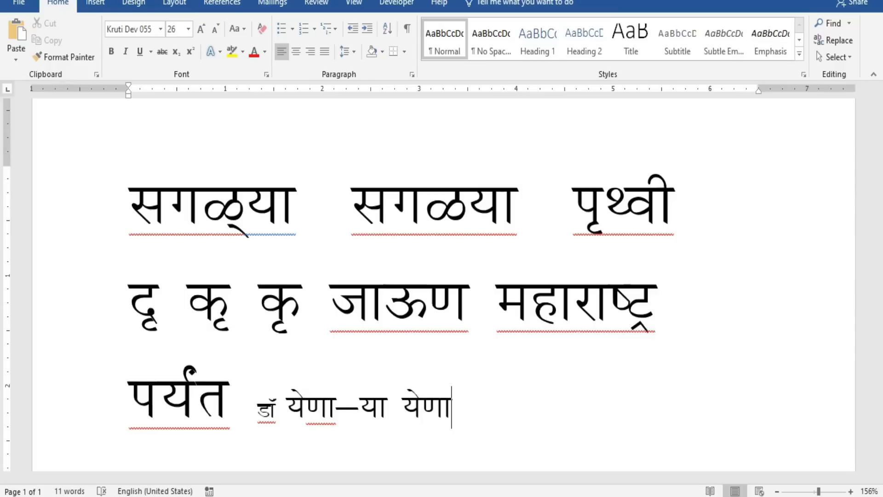
pyautogui.click(90, 7)
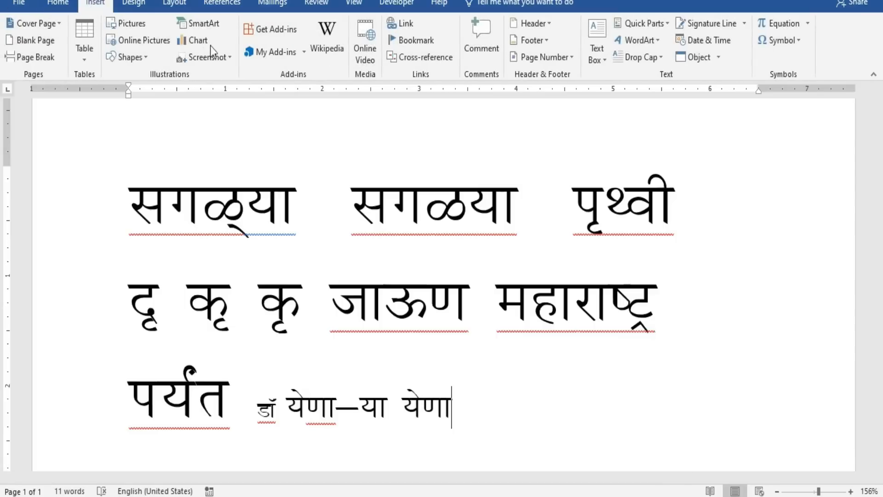
pyautogui.click(764, 43)
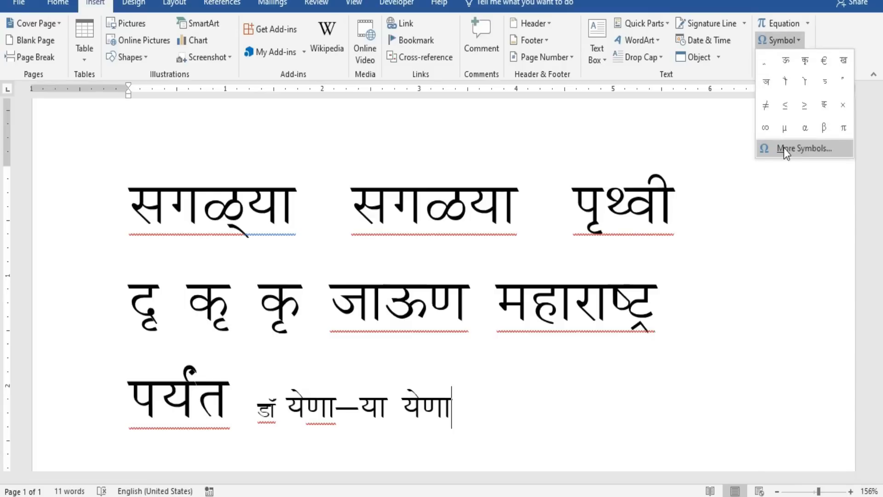
pyautogui.click(784, 147)
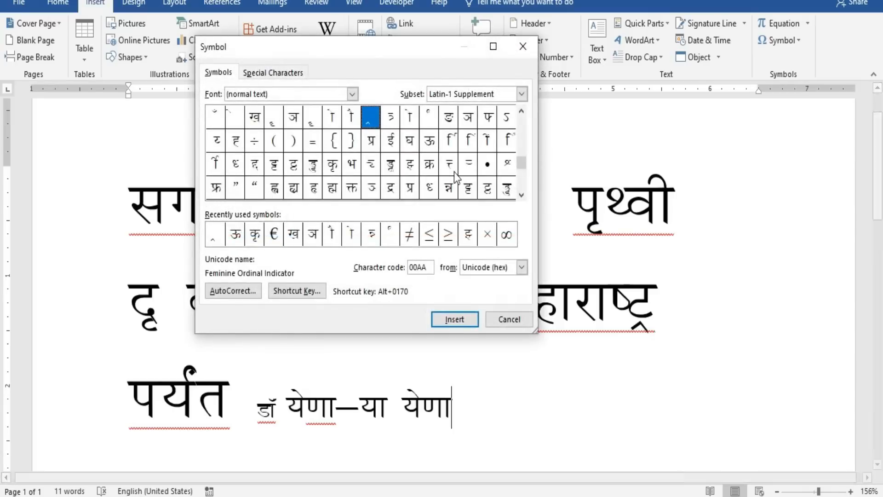
pyautogui.click(467, 164)
pyautogui.click(440, 320)
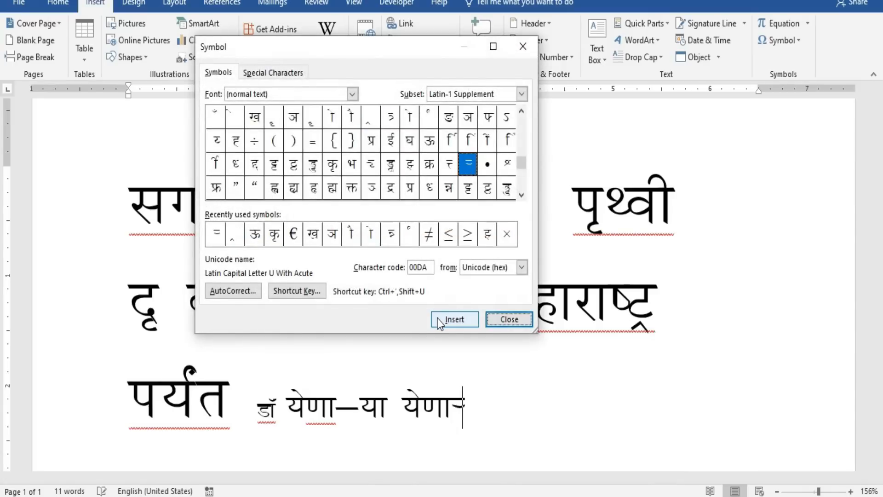
pyautogui.click(508, 318)
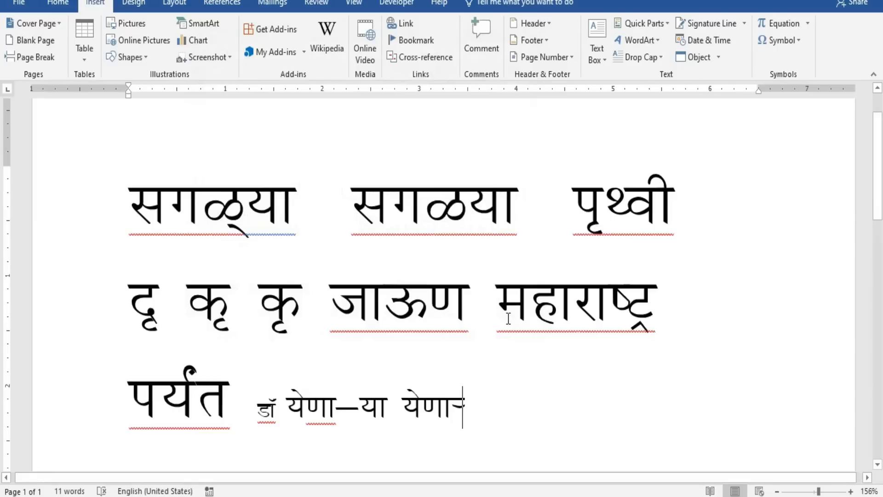
# Complete the last word on the third line as येणाऱ्या by adding या after the half र mark.
pyautogui.write('या')
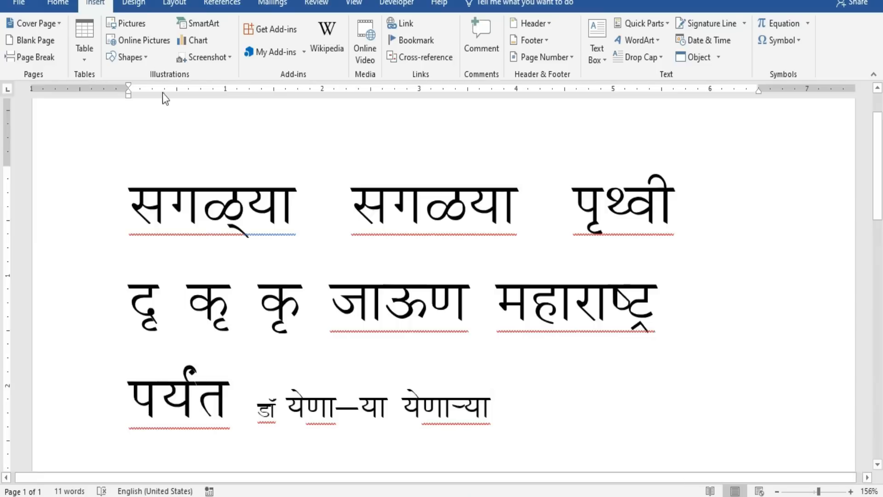
pyautogui.click(788, 44)
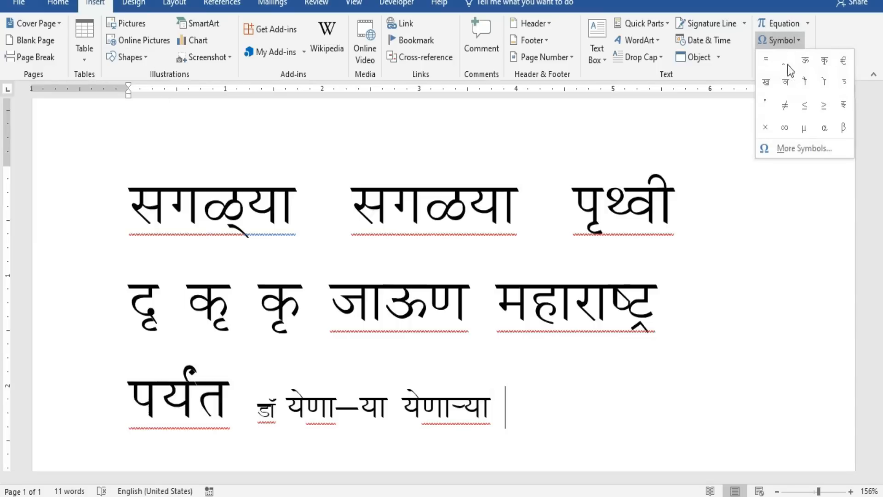
pyautogui.click(788, 151)
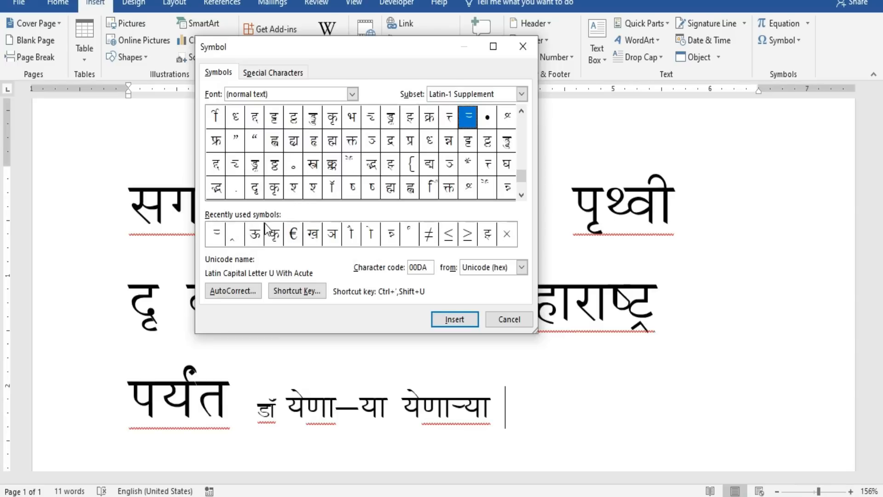
pyautogui.click(509, 316)
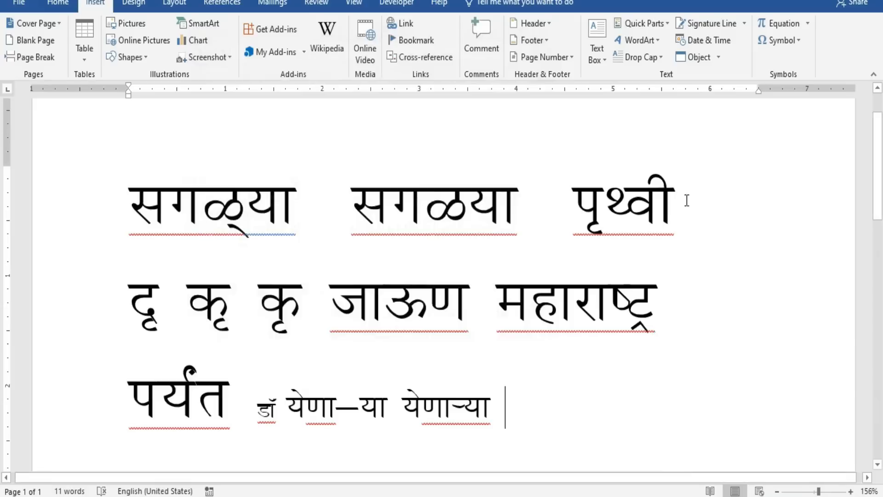
pyautogui.click(801, 44)
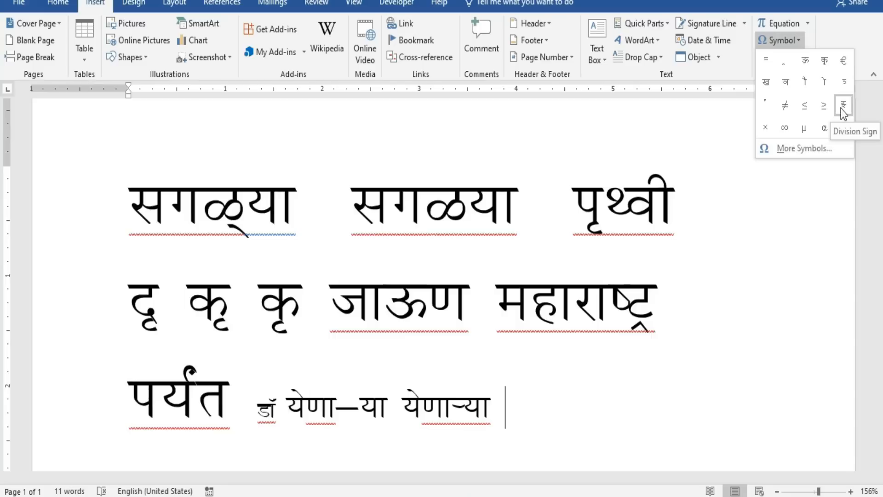
pyautogui.click(529, 385)
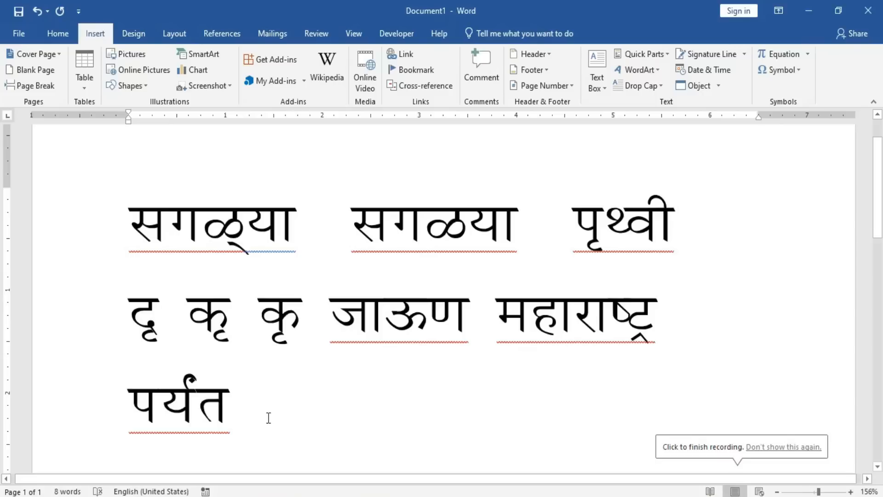
# Write माझ्या after पर्यंत on the third line, inserting the half झ, character code 00F7, from the full symbol list.
pyautogui.write('म')
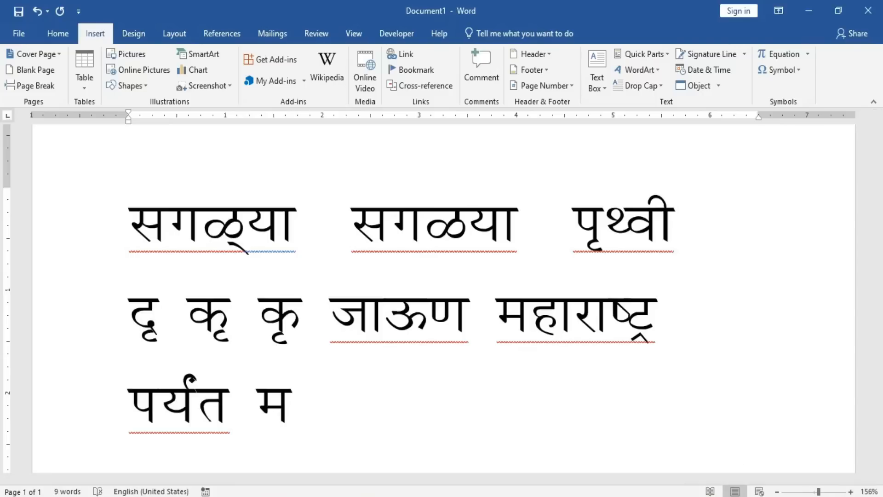
pyautogui.write('ा')
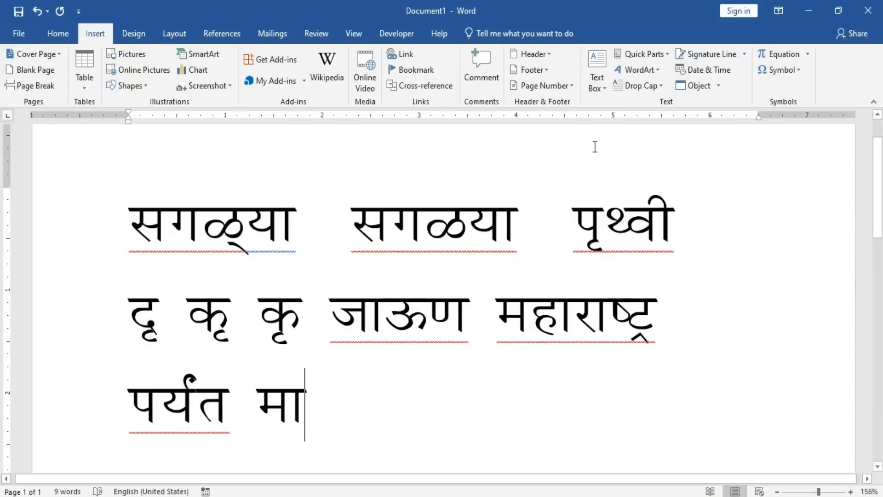
pyautogui.click(787, 69)
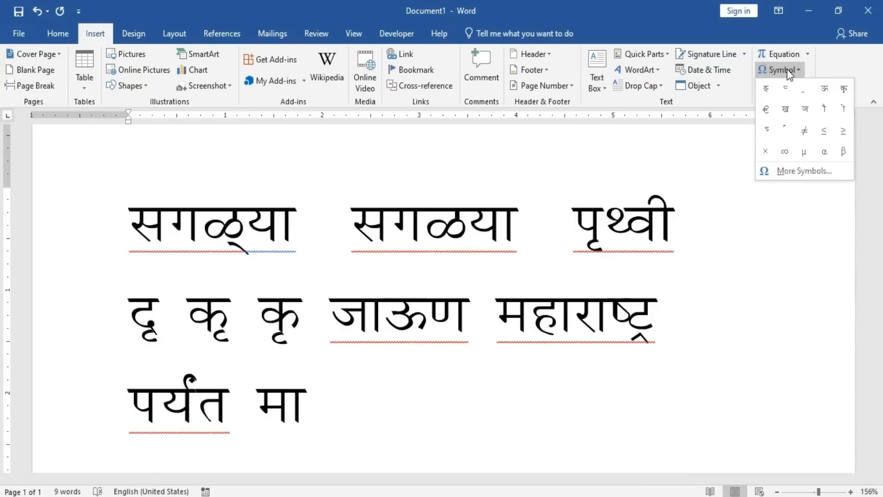
pyautogui.click(780, 172)
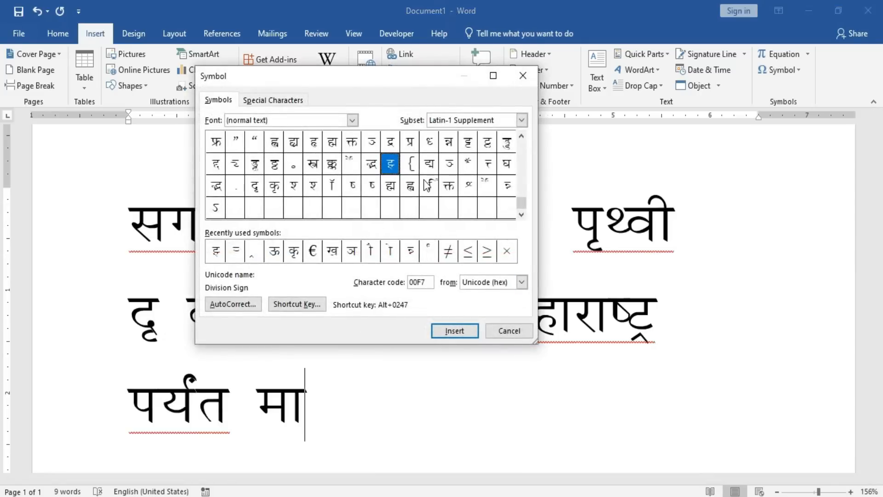
pyautogui.click(442, 327)
pyautogui.click(509, 331)
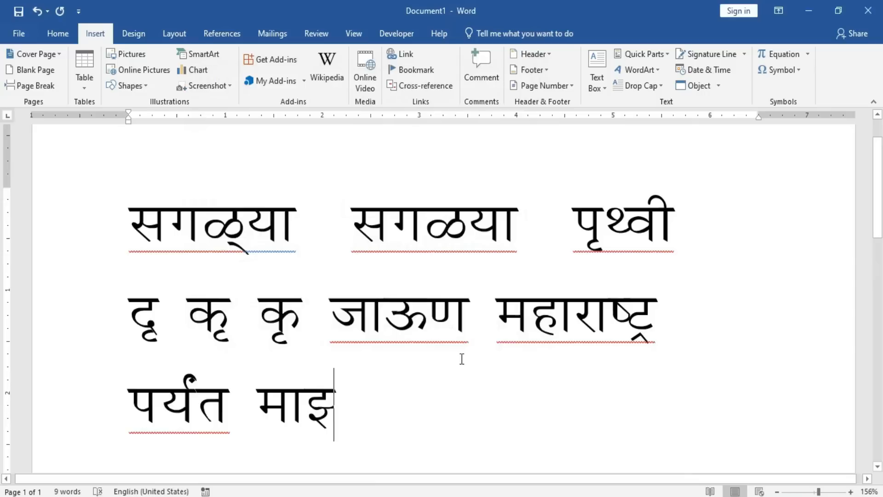
pyautogui.write('या')
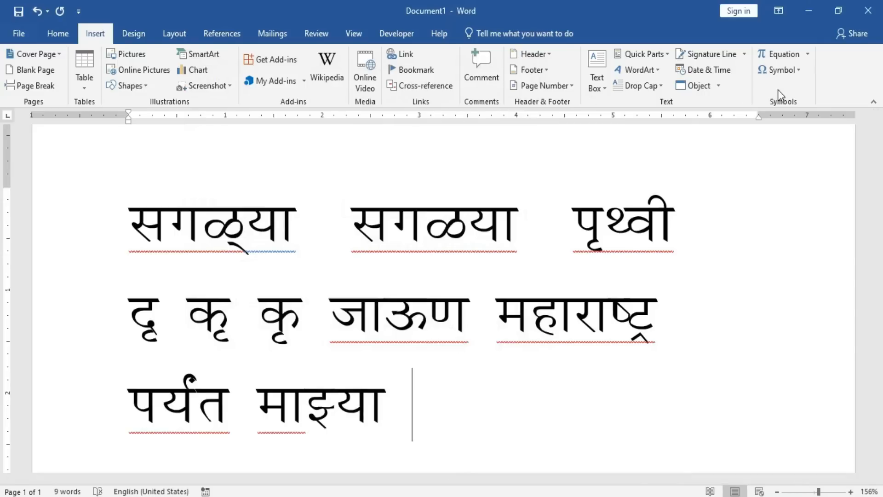
# Insert कृ after माझ्या from the recently used symbols.
pyautogui.click(780, 73)
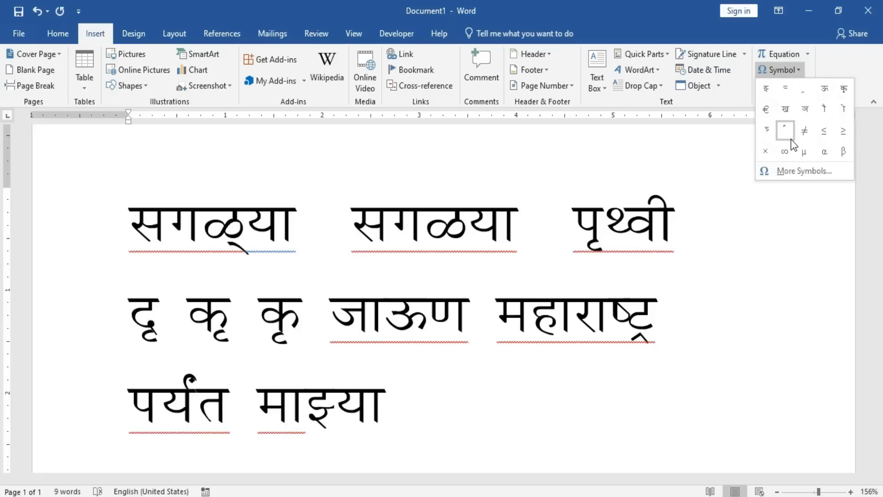
pyautogui.click(397, 406)
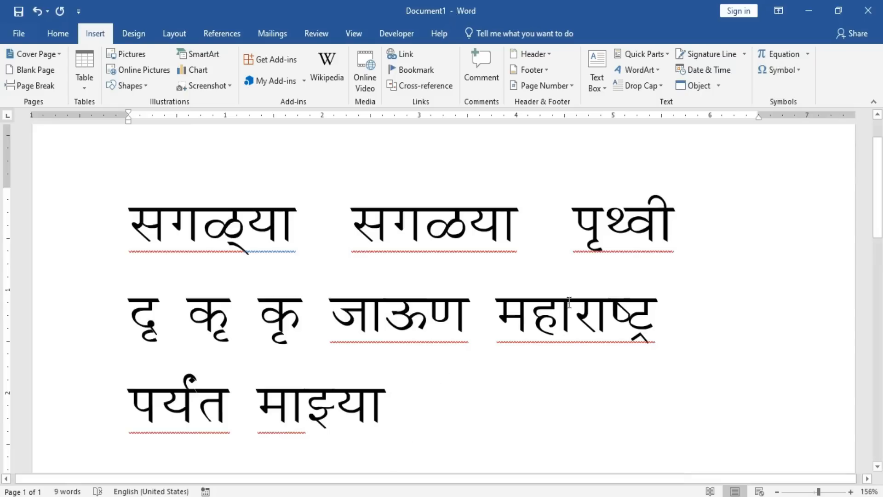
pyautogui.click(793, 71)
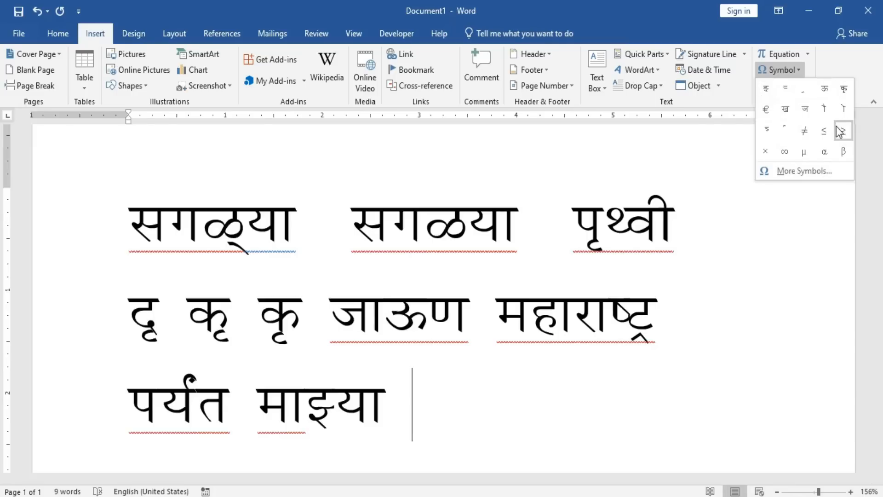
pyautogui.click(845, 91)
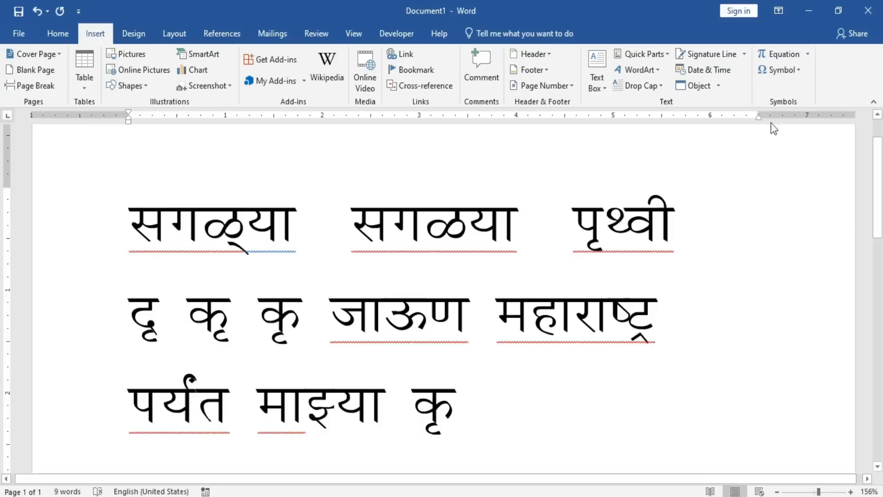
# Try the symbol with character code 00D3 after कृ on the third line and delete it again.
pyautogui.click(784, 70)
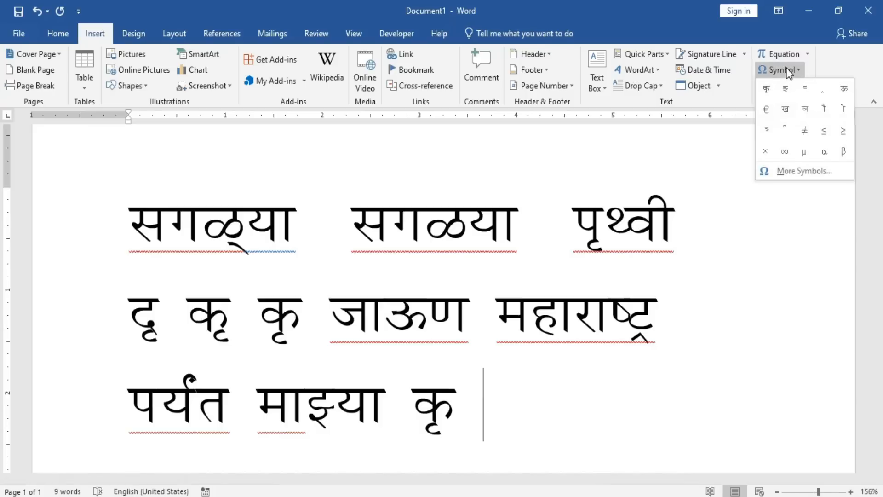
pyautogui.click(786, 171)
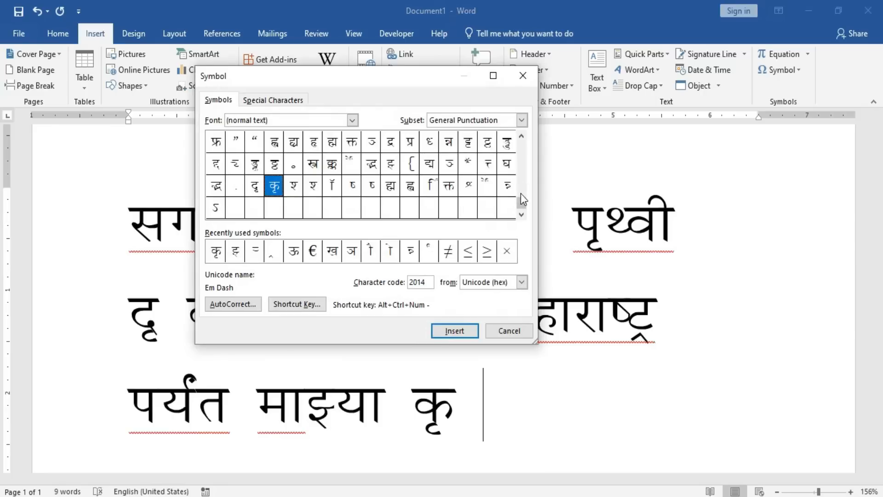
pyautogui.moveTo(520, 199); pyautogui.dragTo(521, 144)
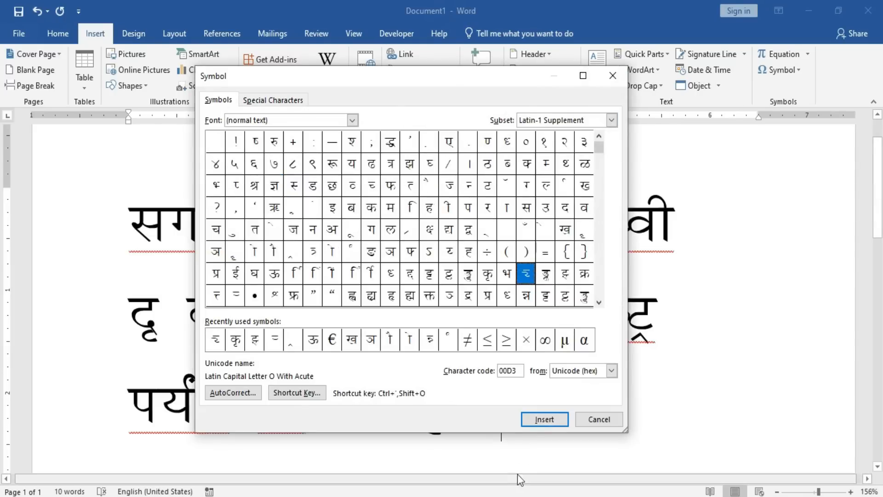
pyautogui.click(544, 419)
pyautogui.click(589, 421)
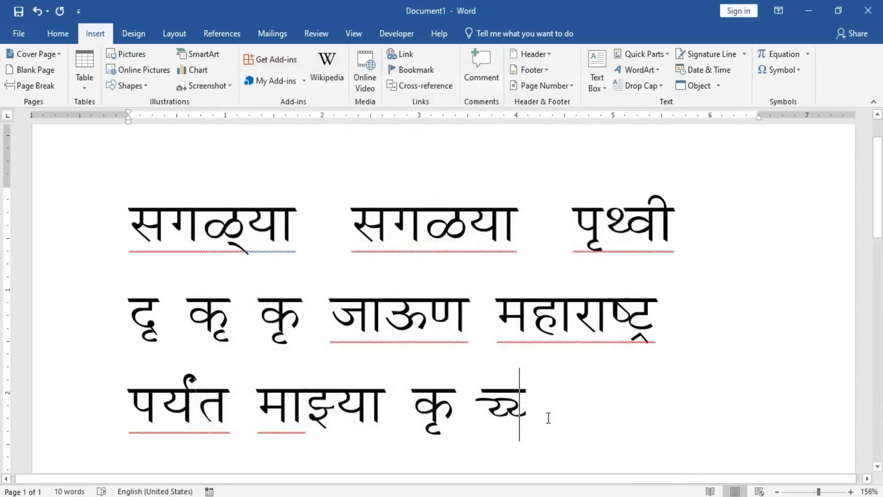
pyautogui.moveTo(547, 414); pyautogui.dragTo(489, 411)
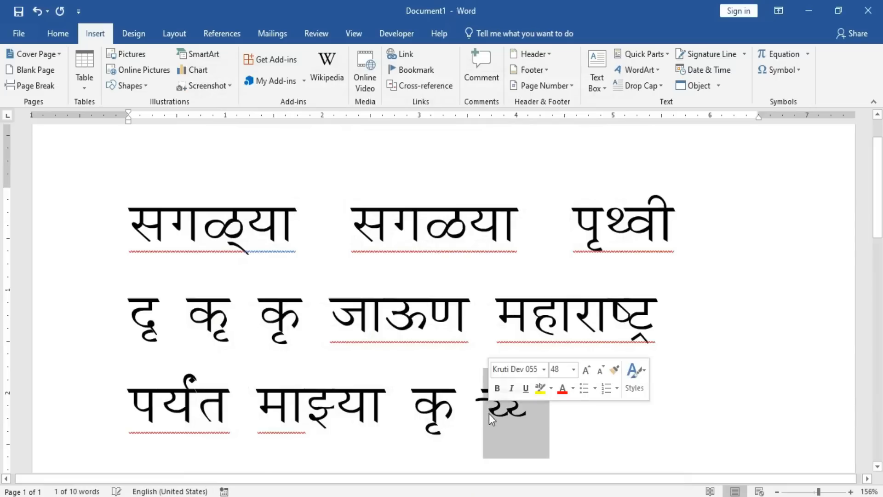
pyautogui.press('Delete')
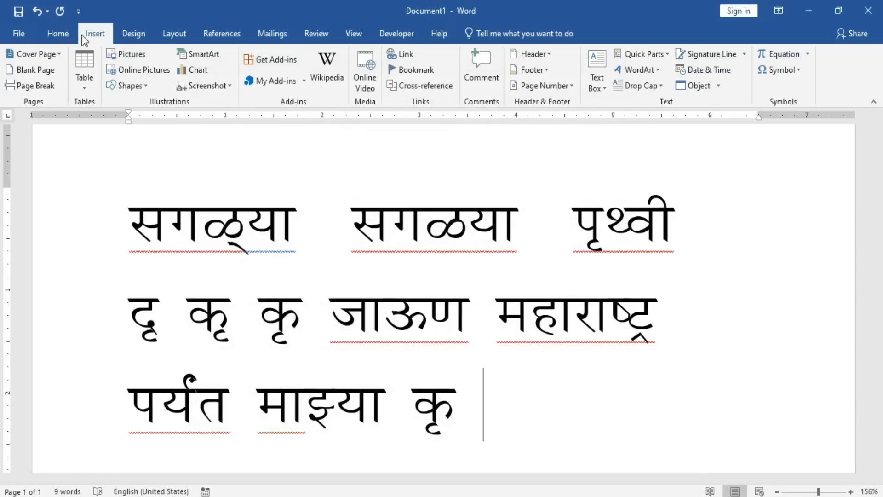
# Insert the half त्र, character code 00AB, after कृ from the full symbol list.
pyautogui.click(777, 69)
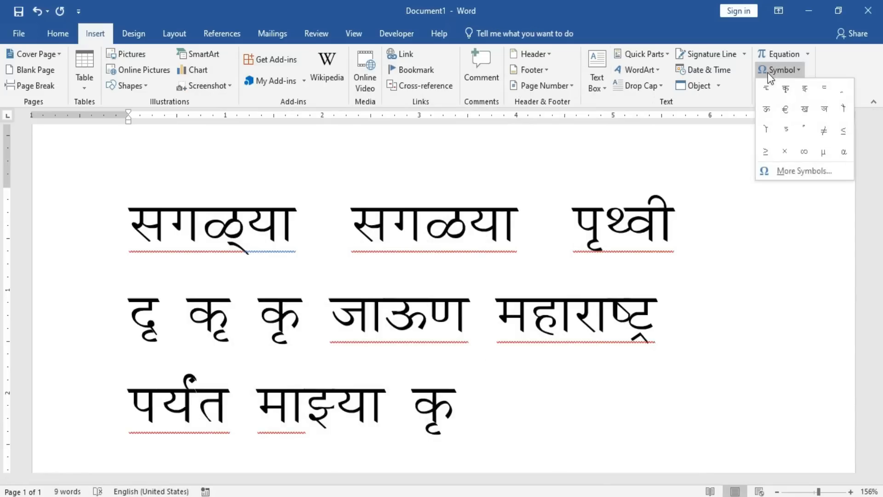
pyautogui.click(782, 170)
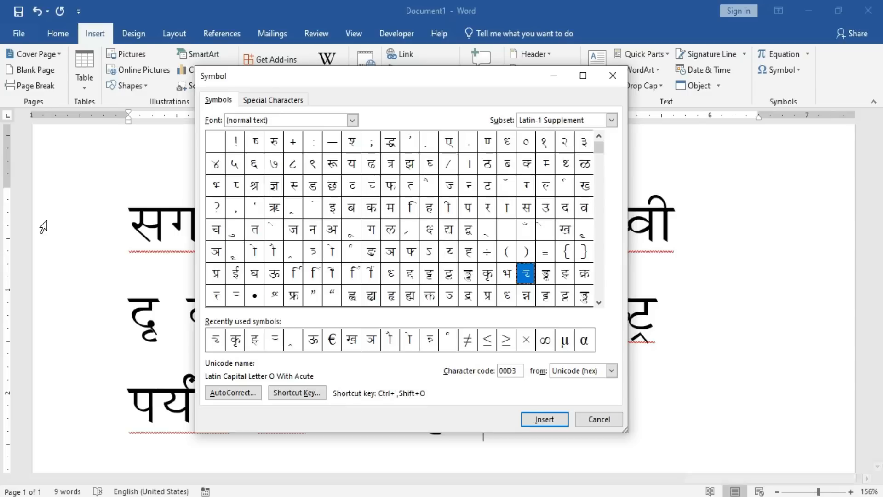
pyautogui.click(313, 253)
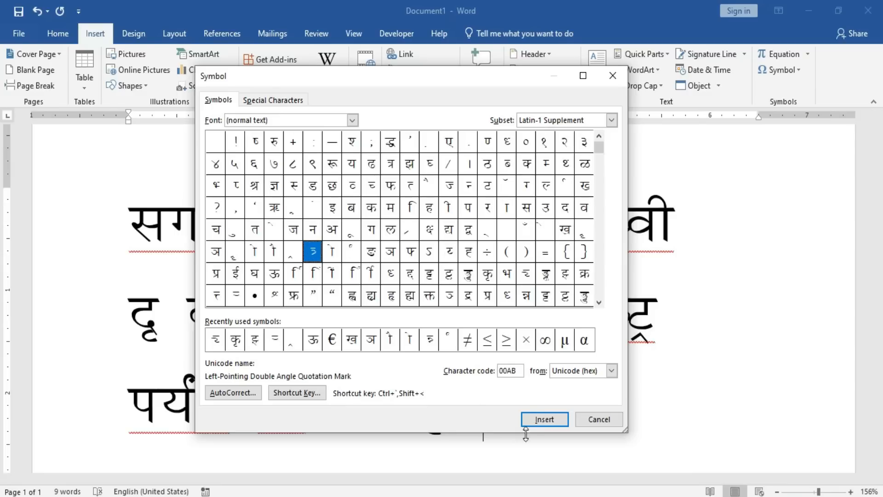
pyautogui.click(544, 419)
pyautogui.click(599, 419)
# Replace कृ and the half त्र after माझ्या with the word त्र्या, using the recently used half त्र symbol.
pyautogui.moveTo(566, 427); pyautogui.dragTo(431, 403)
pyautogui.press('Delete')
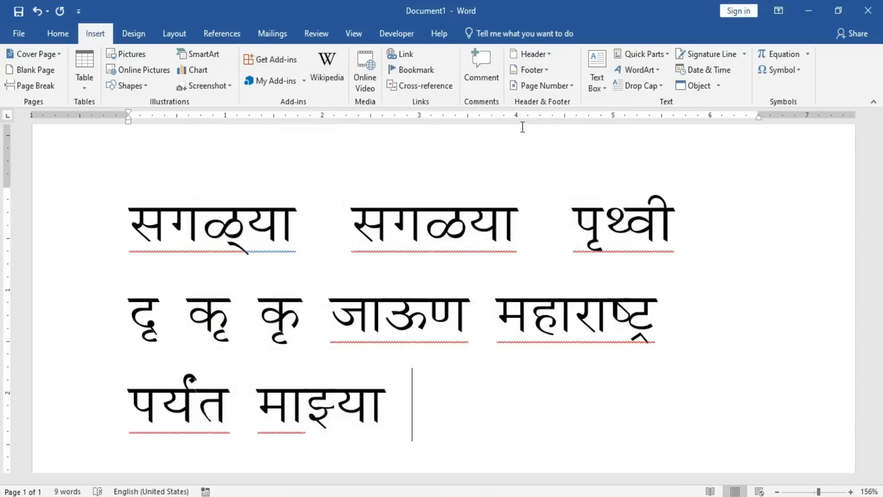
pyautogui.click(798, 75)
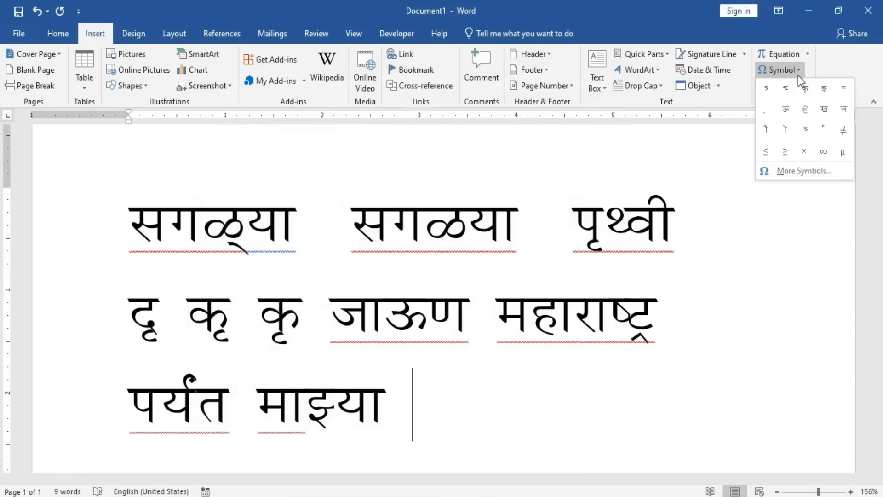
pyautogui.click(766, 89)
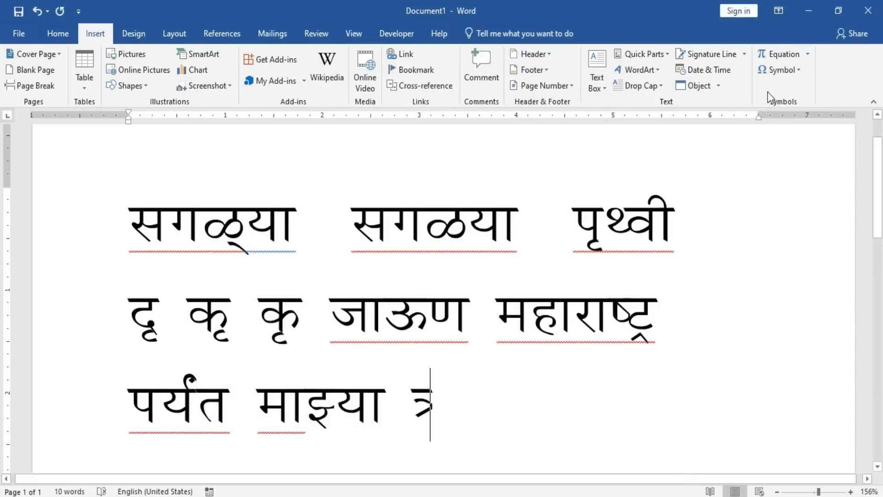
pyautogui.write('्या')
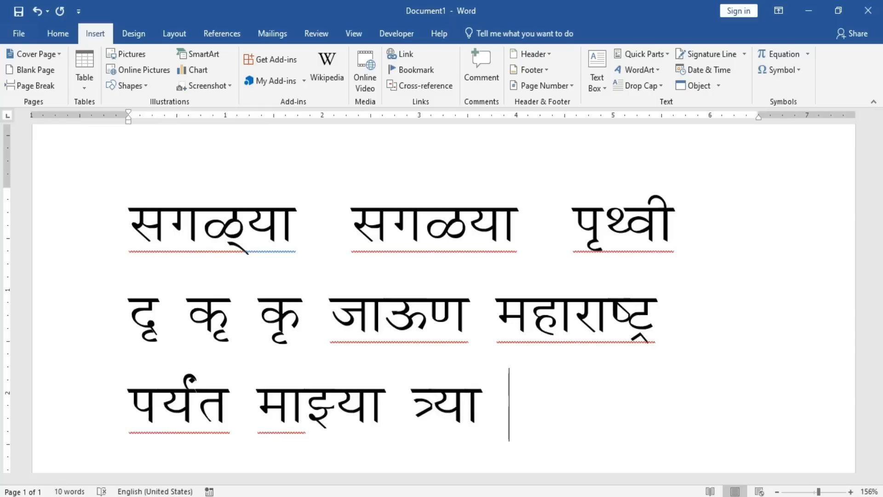
# Examine the font's full symbol list and the recently used symbols for half letters and conjuncts.
pyautogui.click(784, 70)
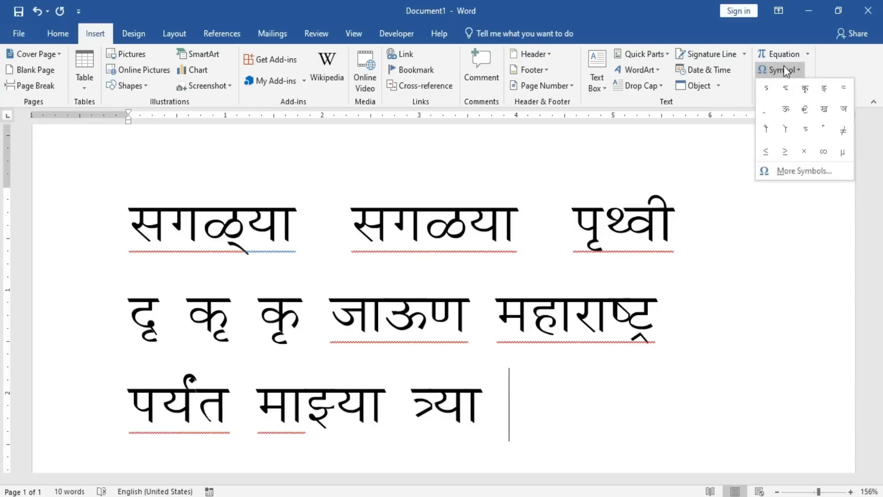
pyautogui.click(791, 175)
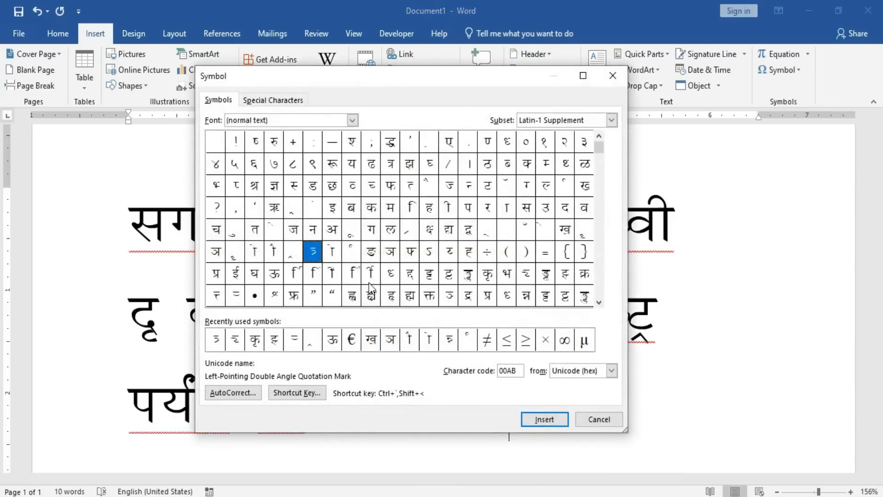
pyautogui.click(584, 423)
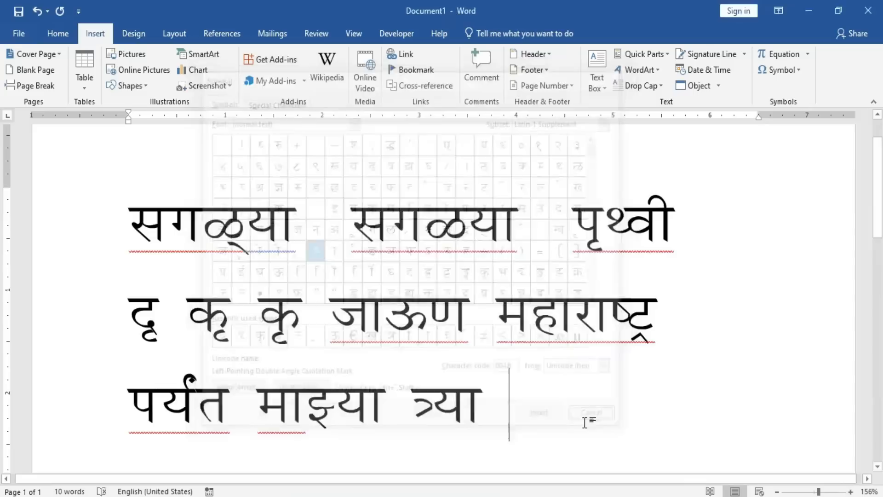
pyautogui.click(777, 71)
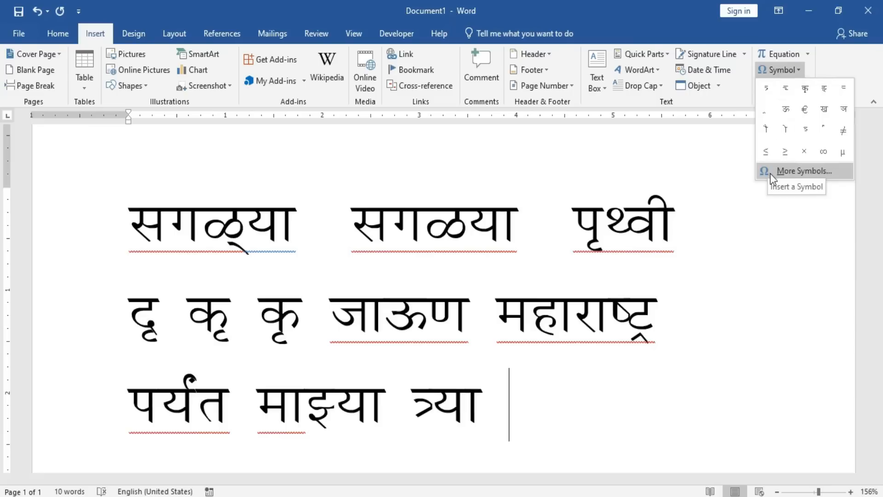
pyautogui.click(798, 178)
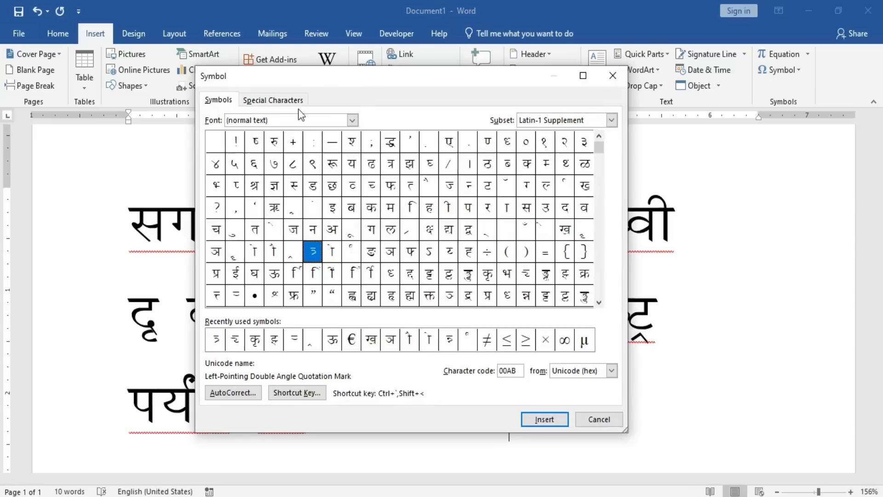
pyautogui.click(594, 419)
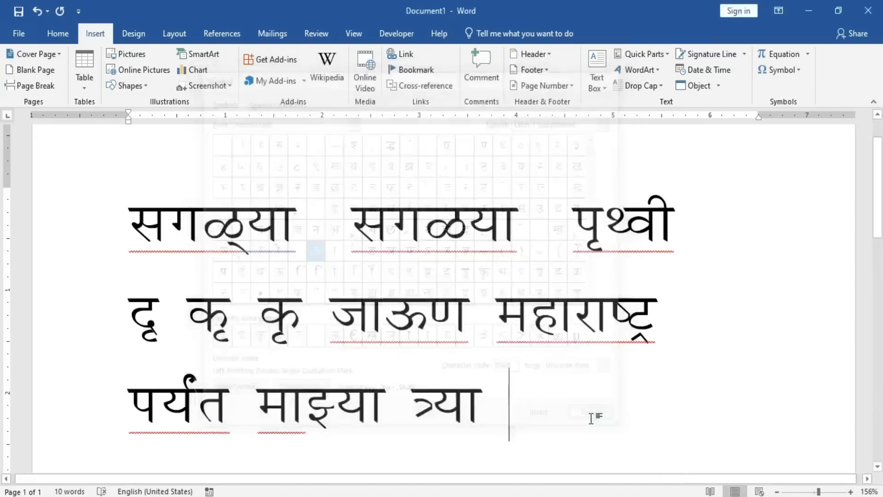
pyautogui.click(778, 70)
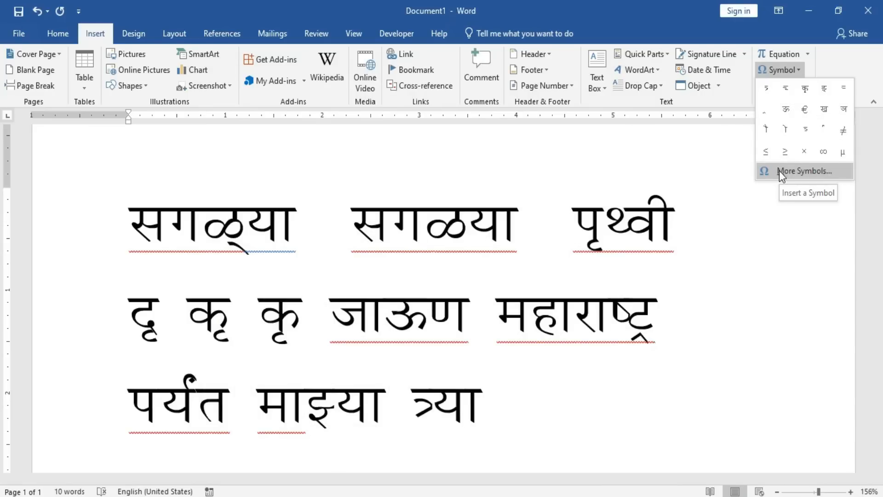
pyautogui.click(775, 216)
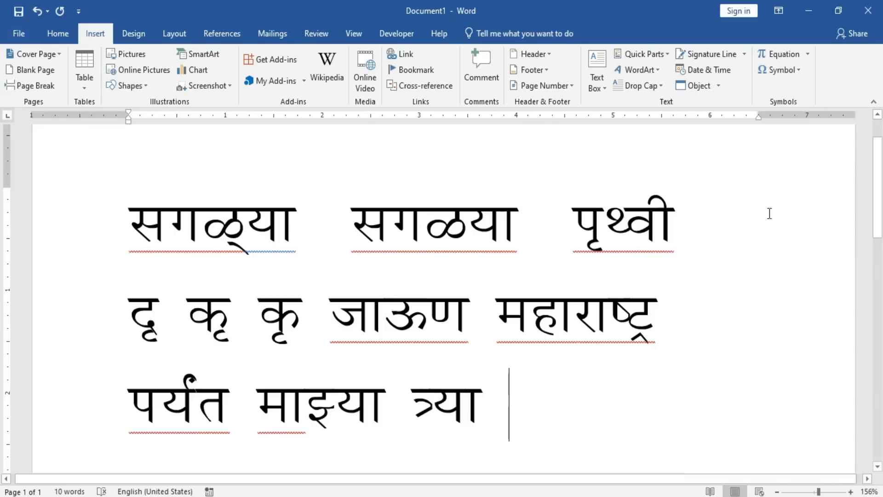
pyautogui.click(486, 395)
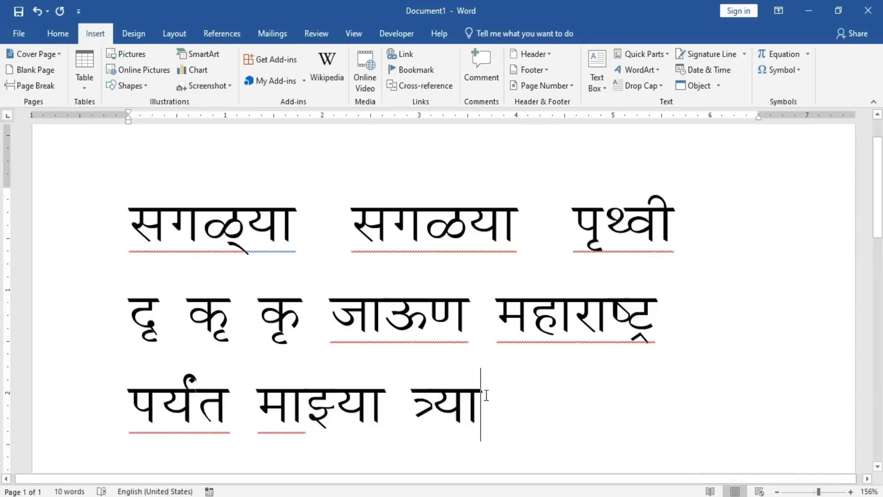